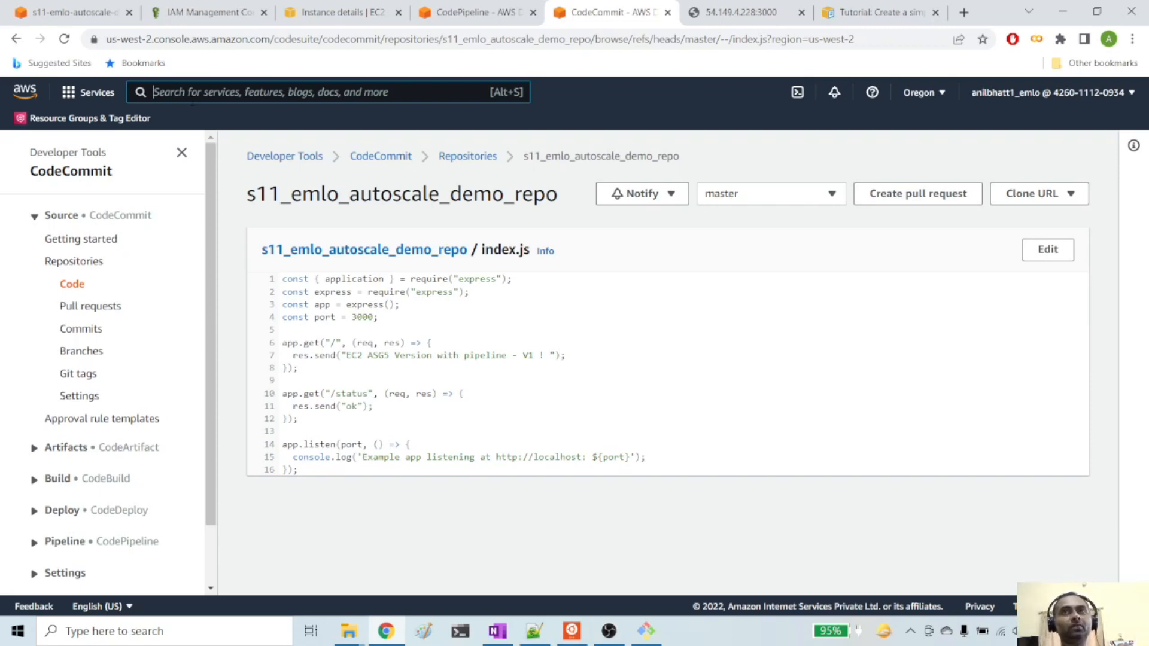
Read the pipeline creation section of the CodePipeline tutorial for a CodeCommit repository.
left_click(920, 9)
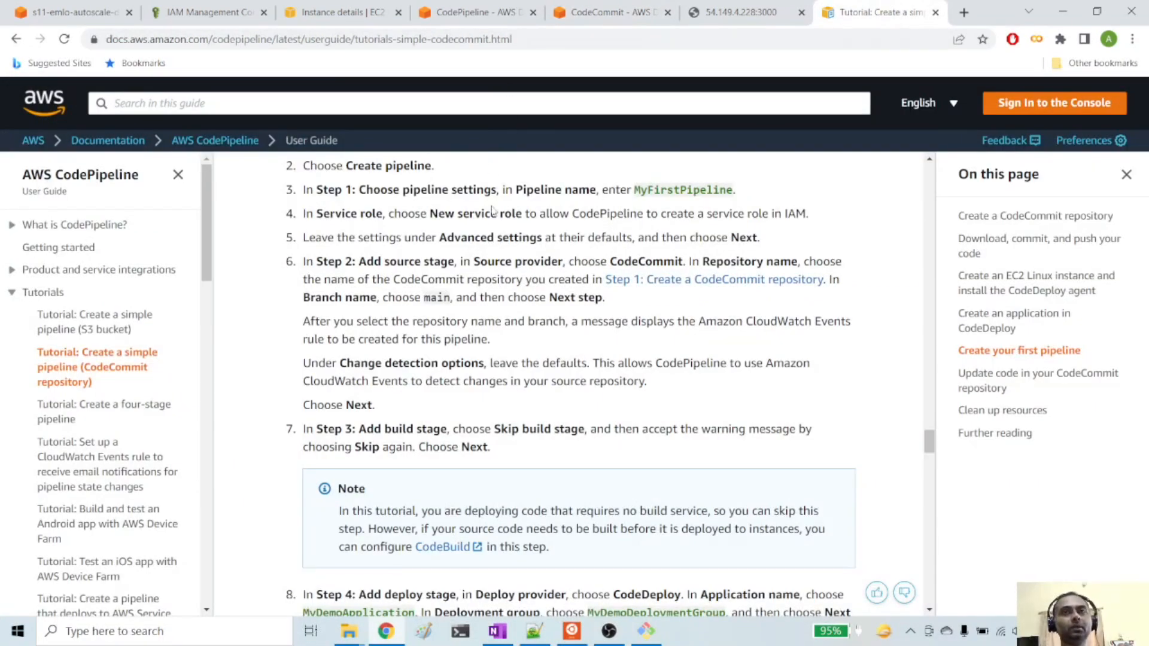
scroll(538, 341, "up", 1)
scroll(539, 342, "up", 1)
scroll(536, 340, "down", 1)
scroll(517, 320, "up", 1)
scroll(516, 320, "up", 3)
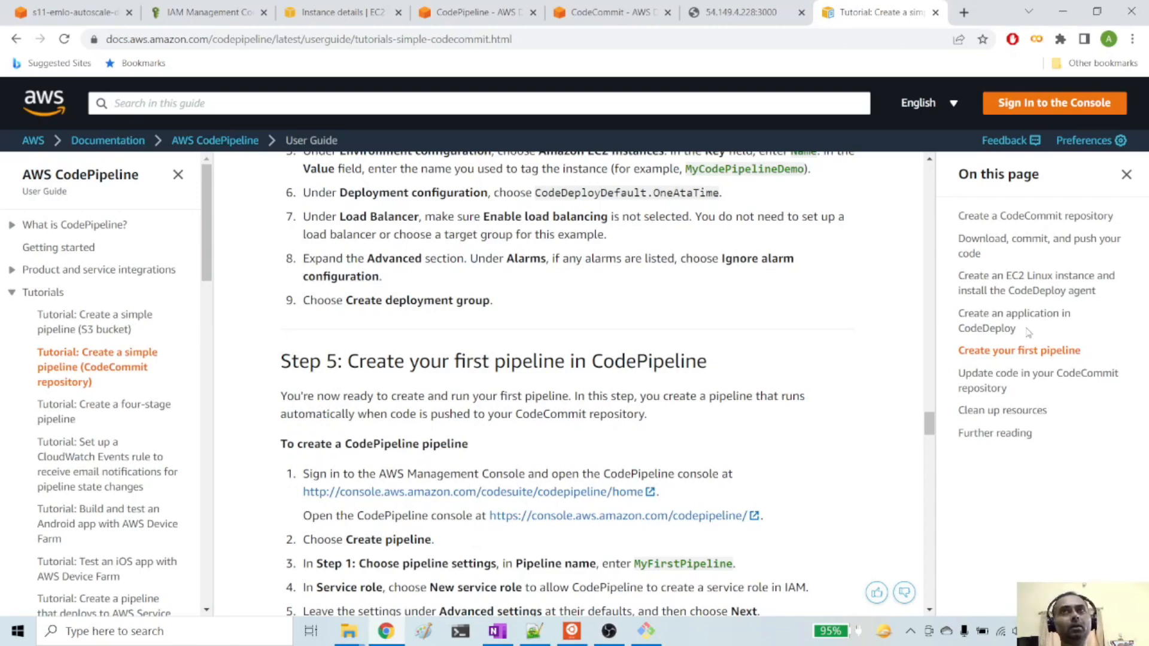
scroll(575, 358, "down", 3)
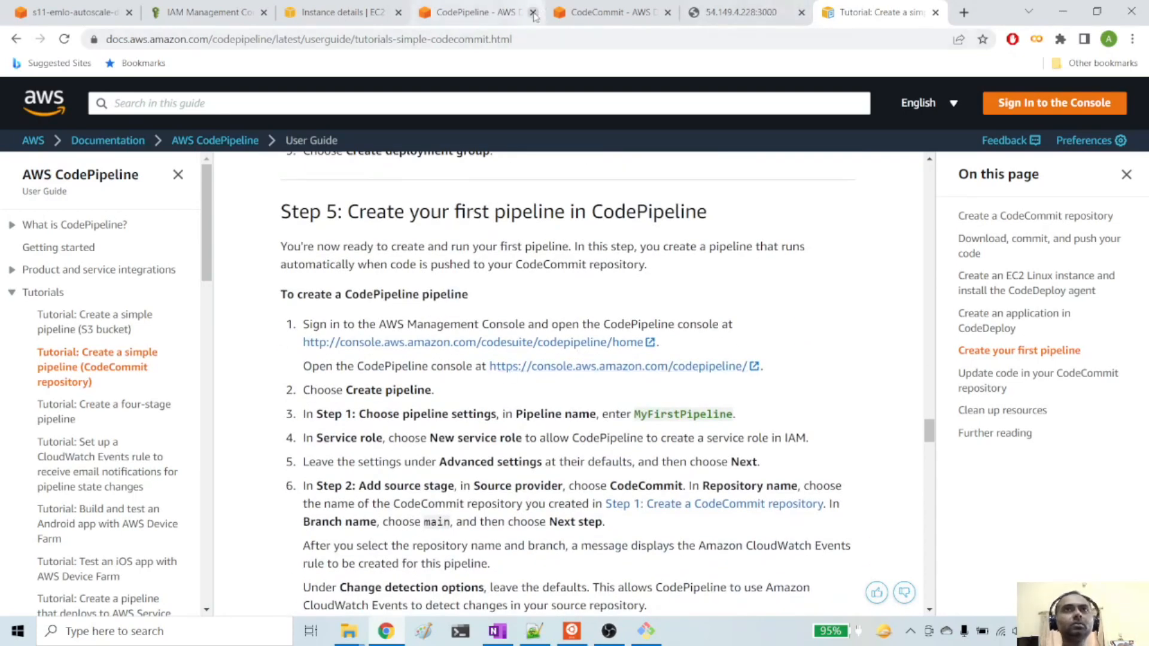
Go to the CodePipeline service in the AWS console and start creating a new pipeline.
left_click(479, 12)
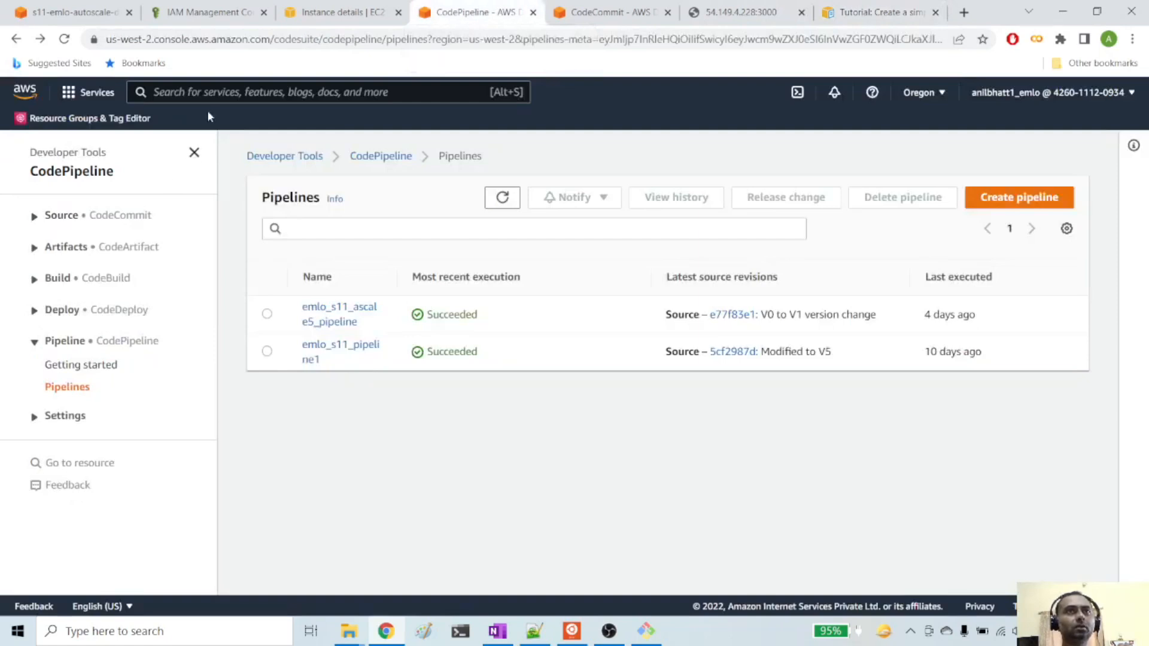
type("cod")
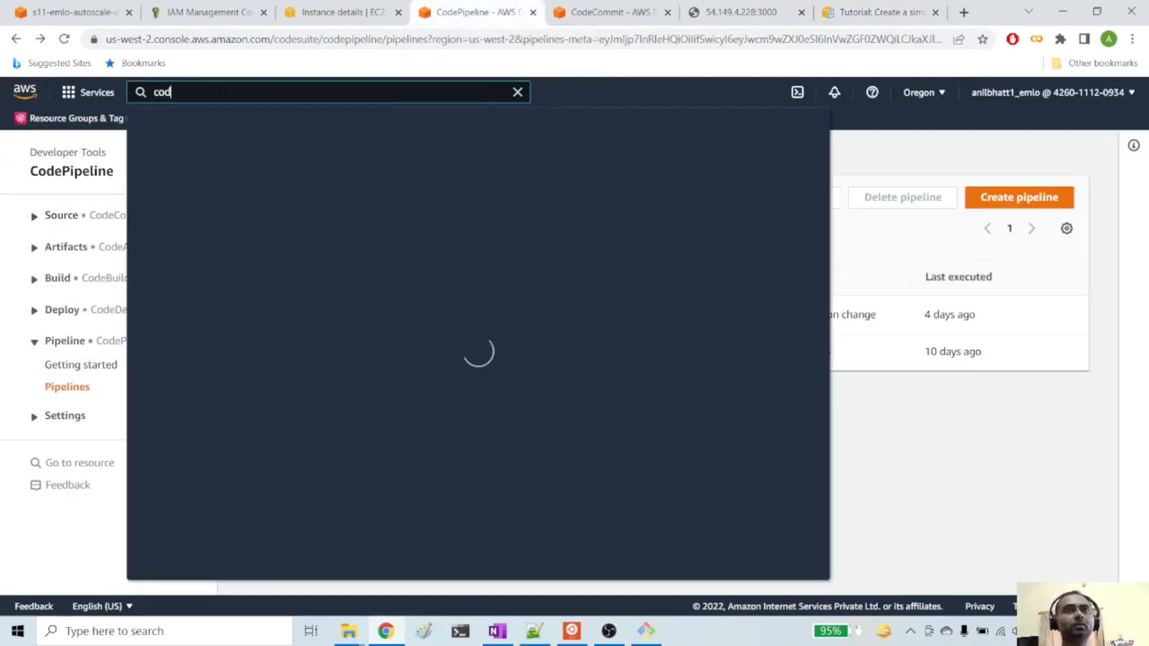
type("epip")
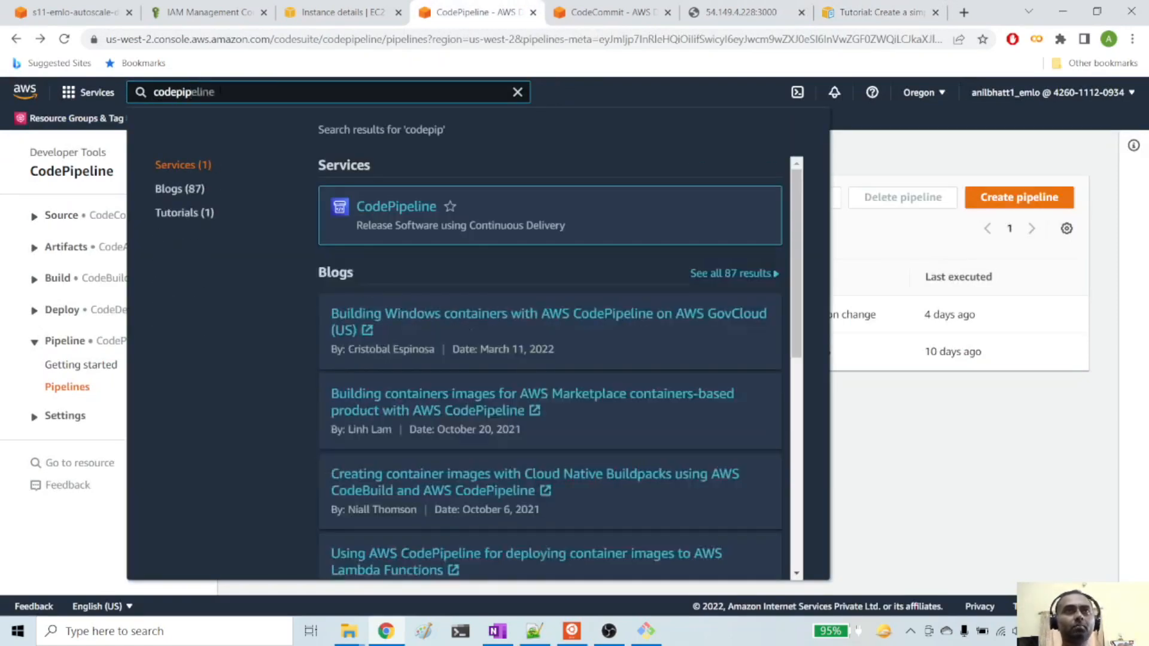
left_click(381, 200)
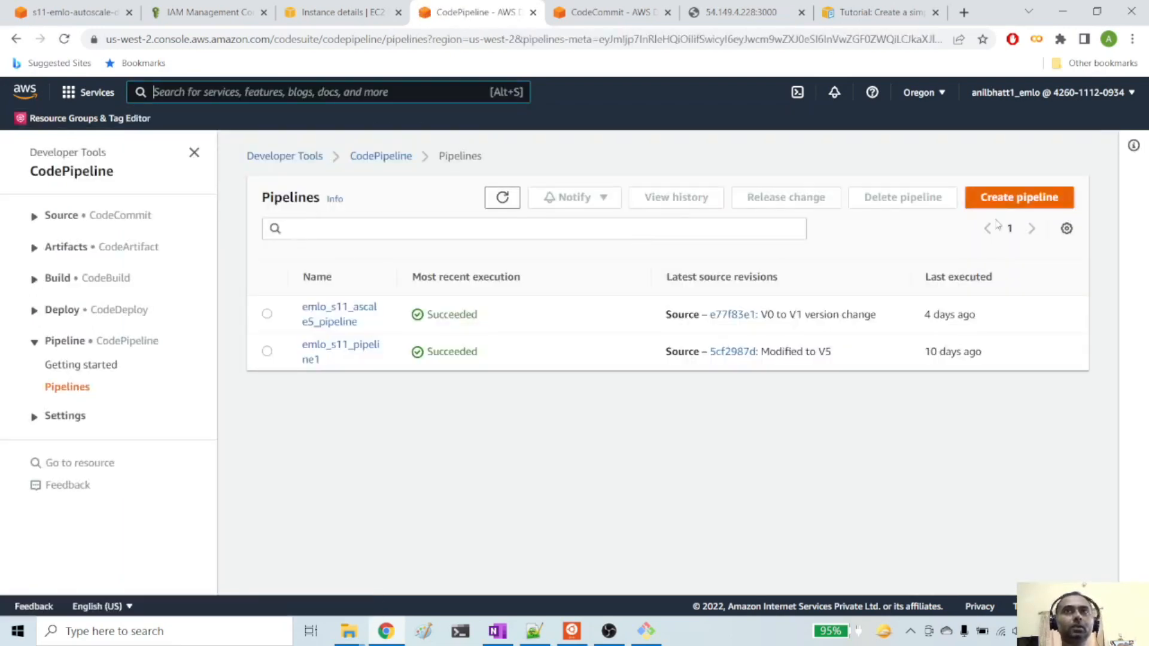
left_click(1014, 203)
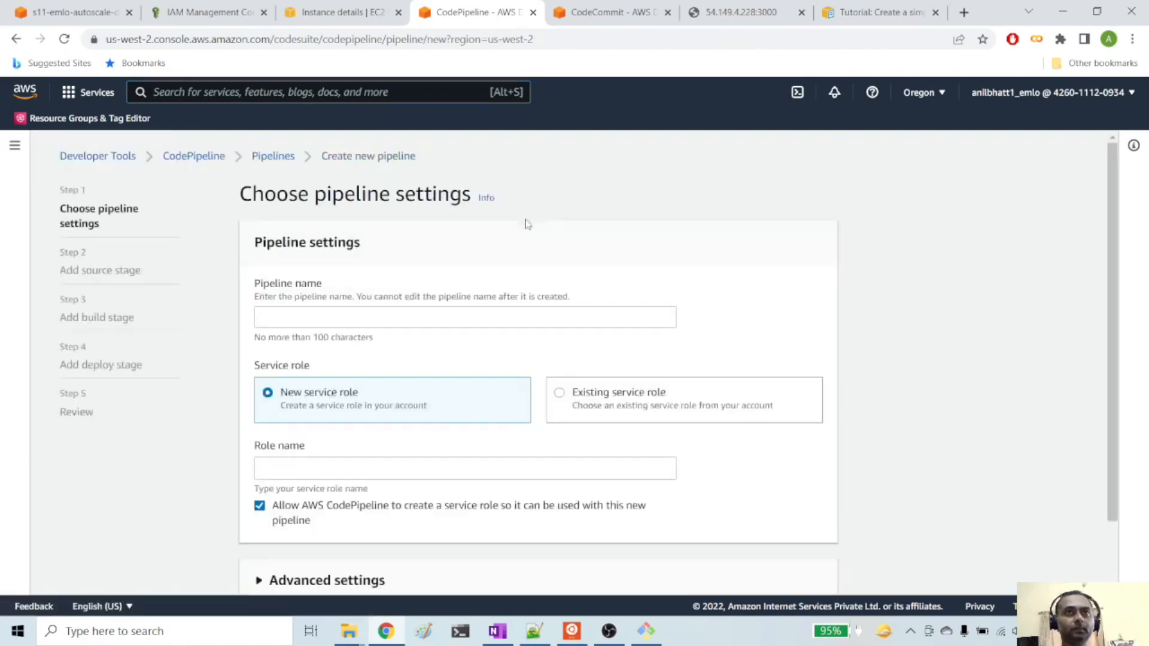
left_click(68, 12)
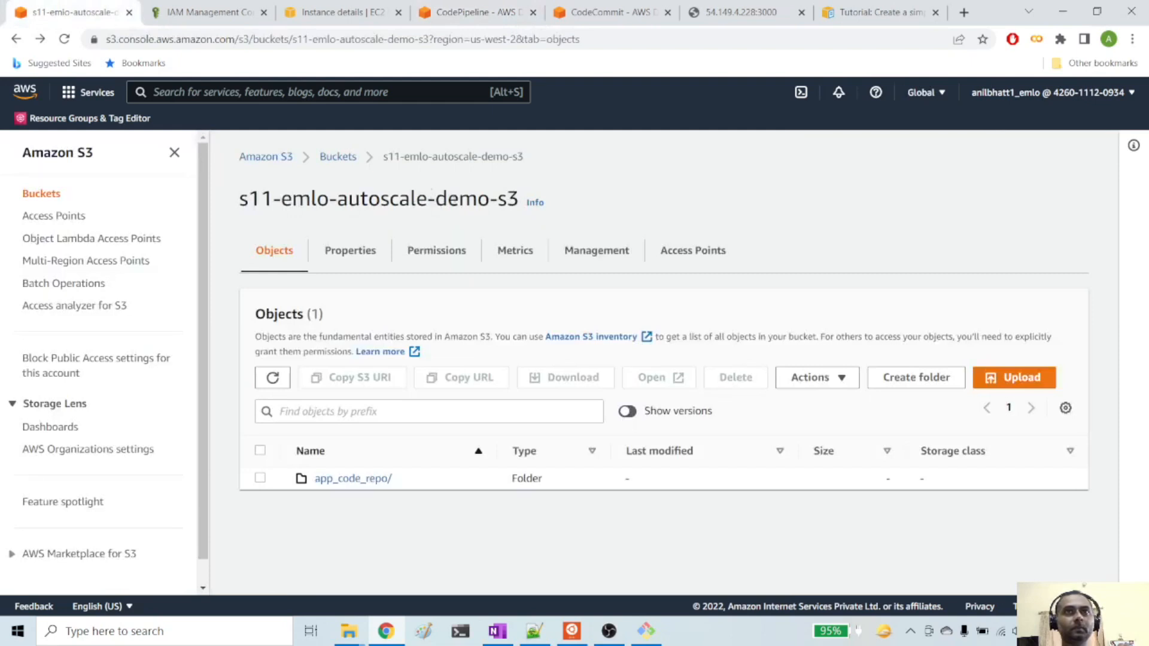
left_click_drag(490, 200, 695, 38)
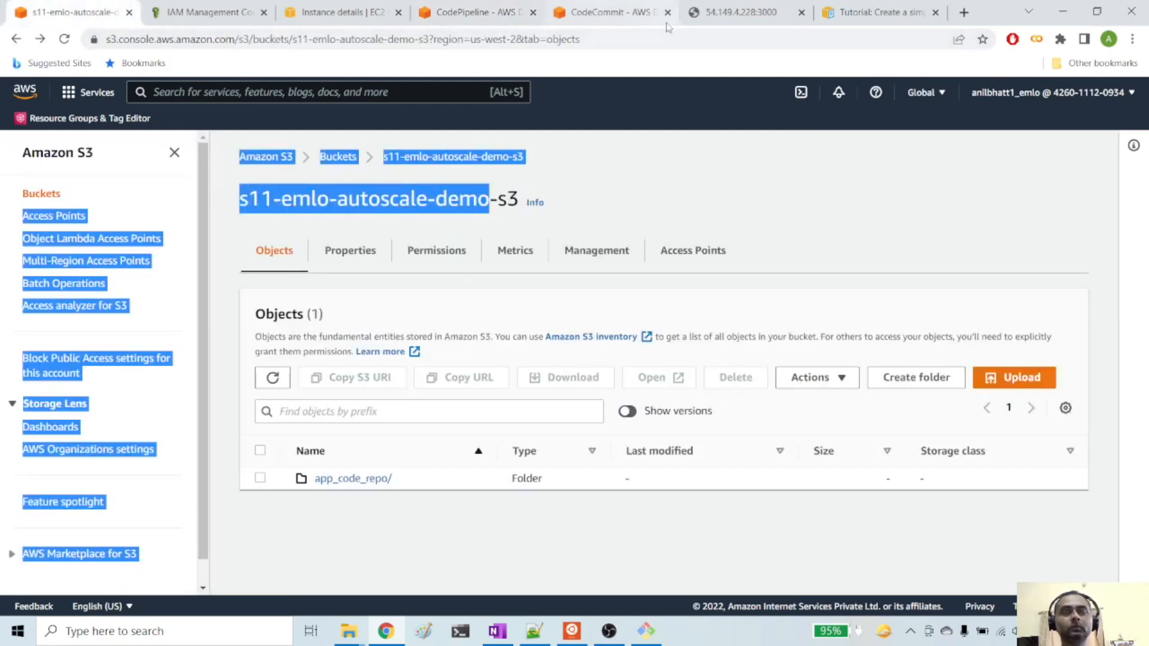
key("ctrl+c")
left_click(476, 12)
left_click(332, 317)
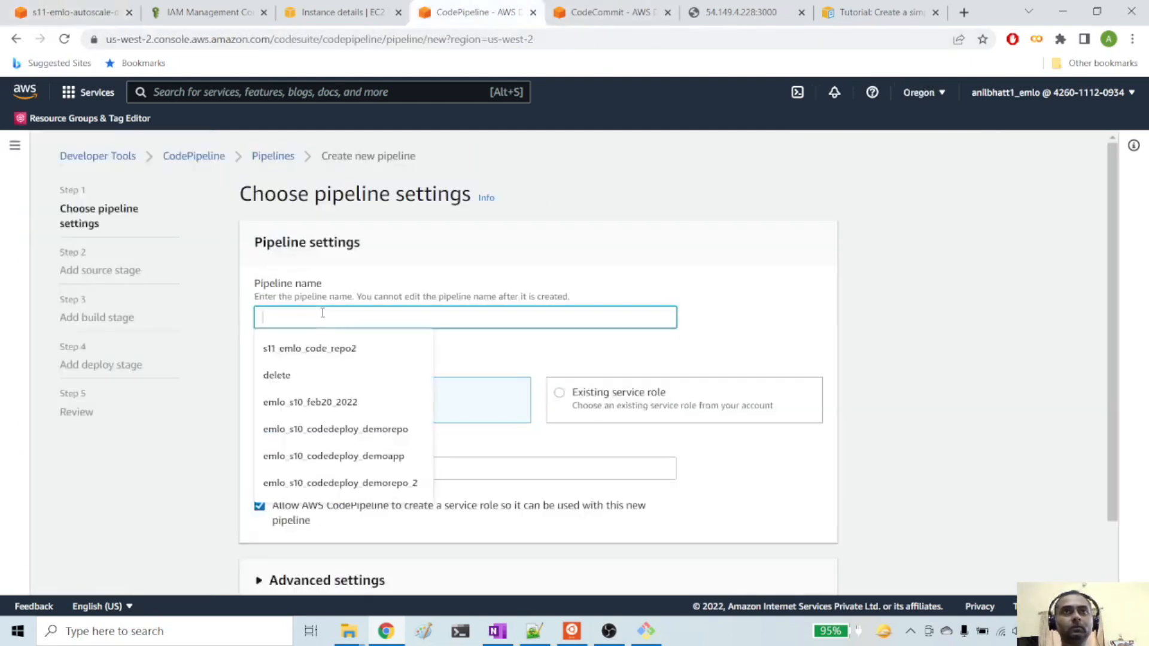
key("ctrl+v")
key("ctrl+a")
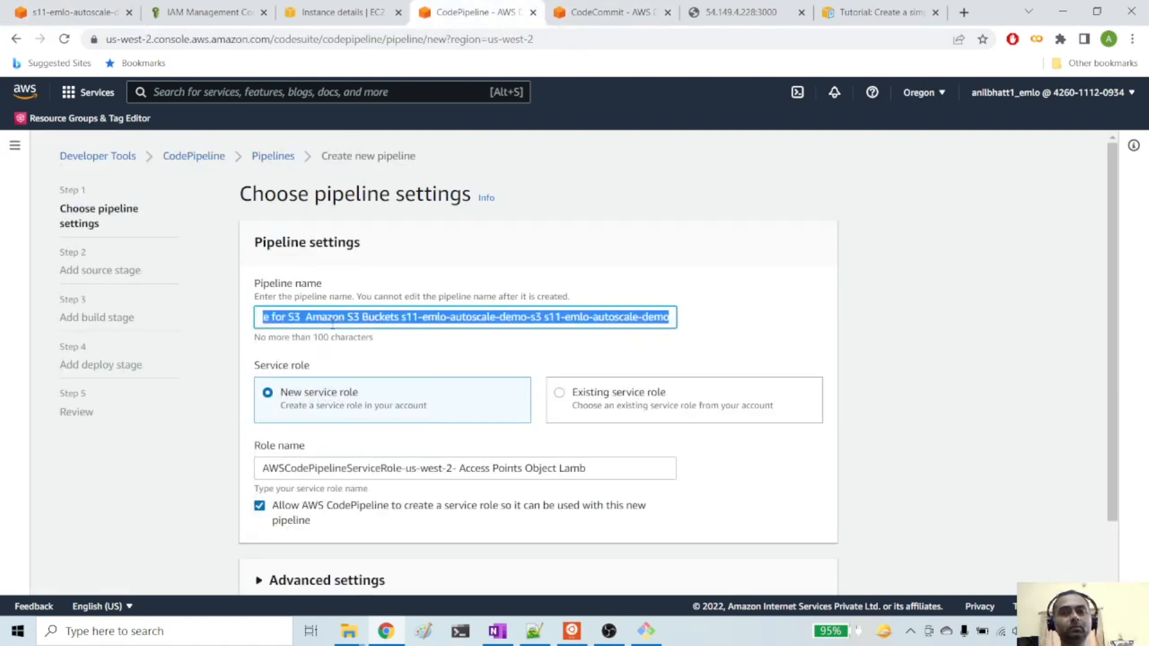
key("BackSpace")
left_click(90, 13)
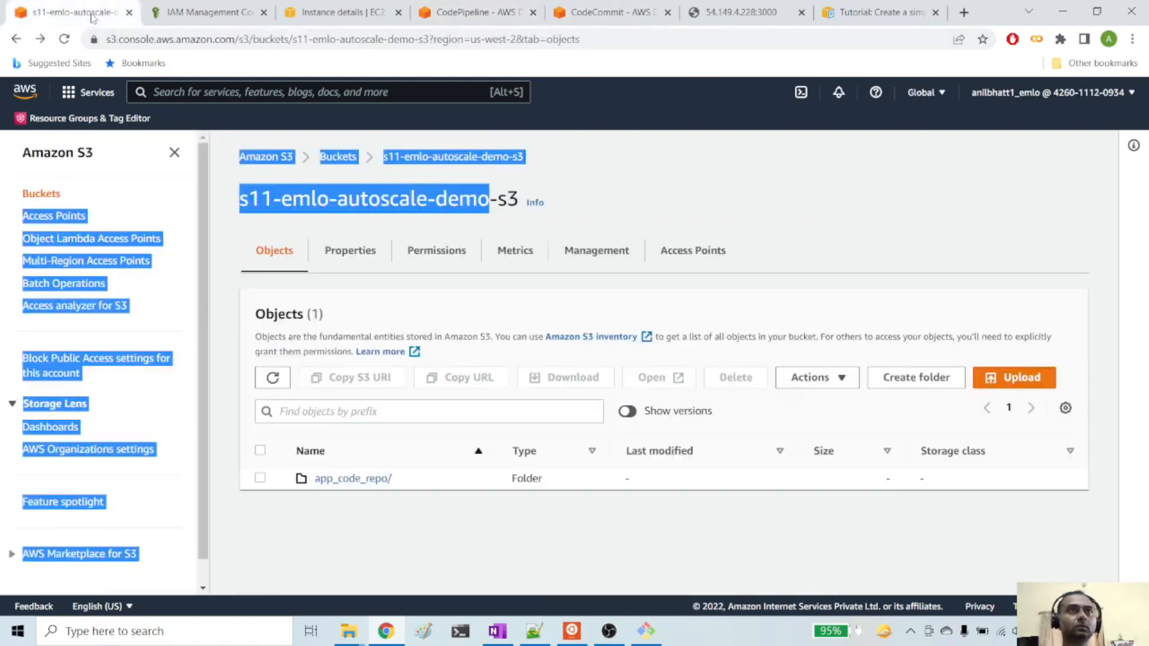
left_click(575, 175)
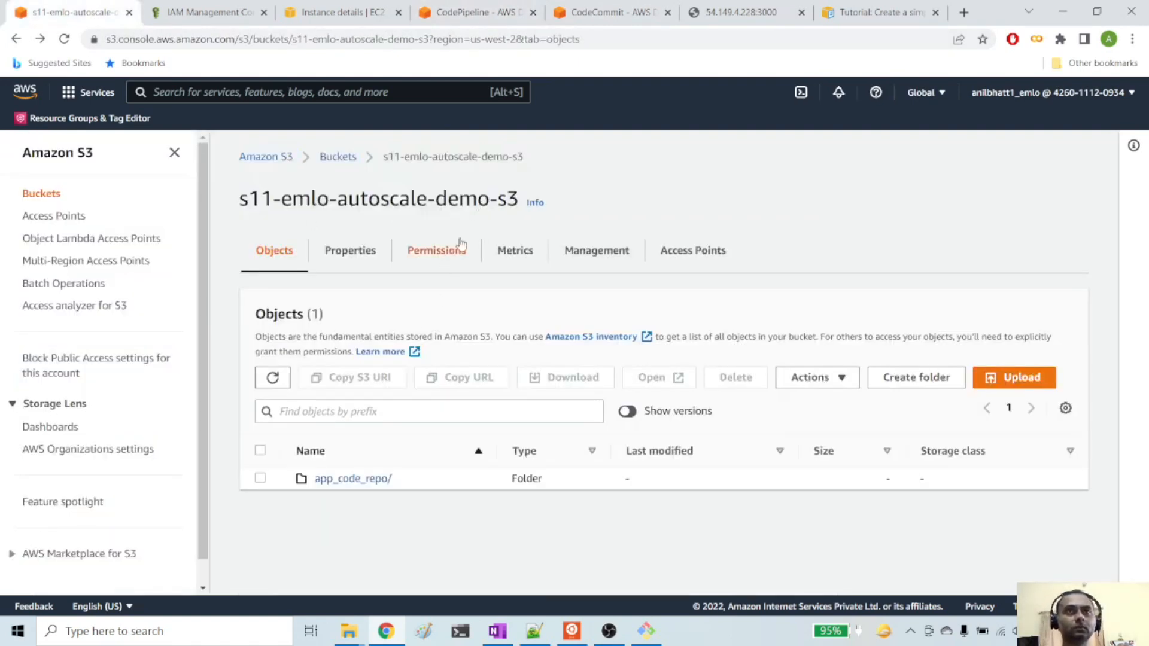
left_click_drag(489, 204, 245, 217)
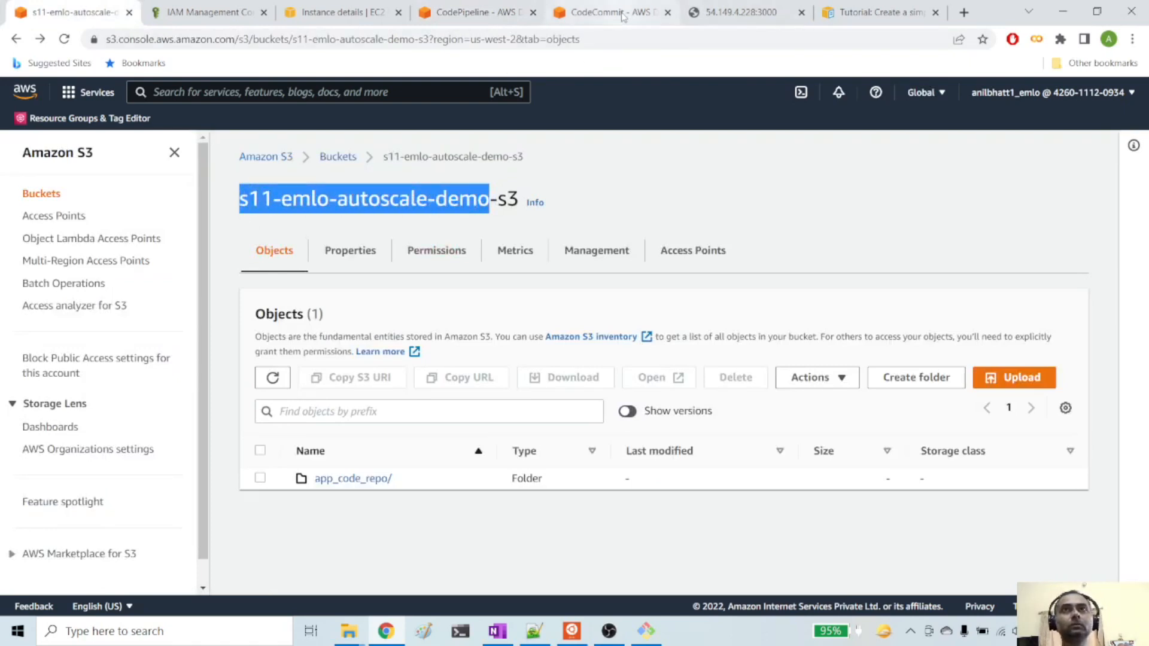
left_click(455, 12)
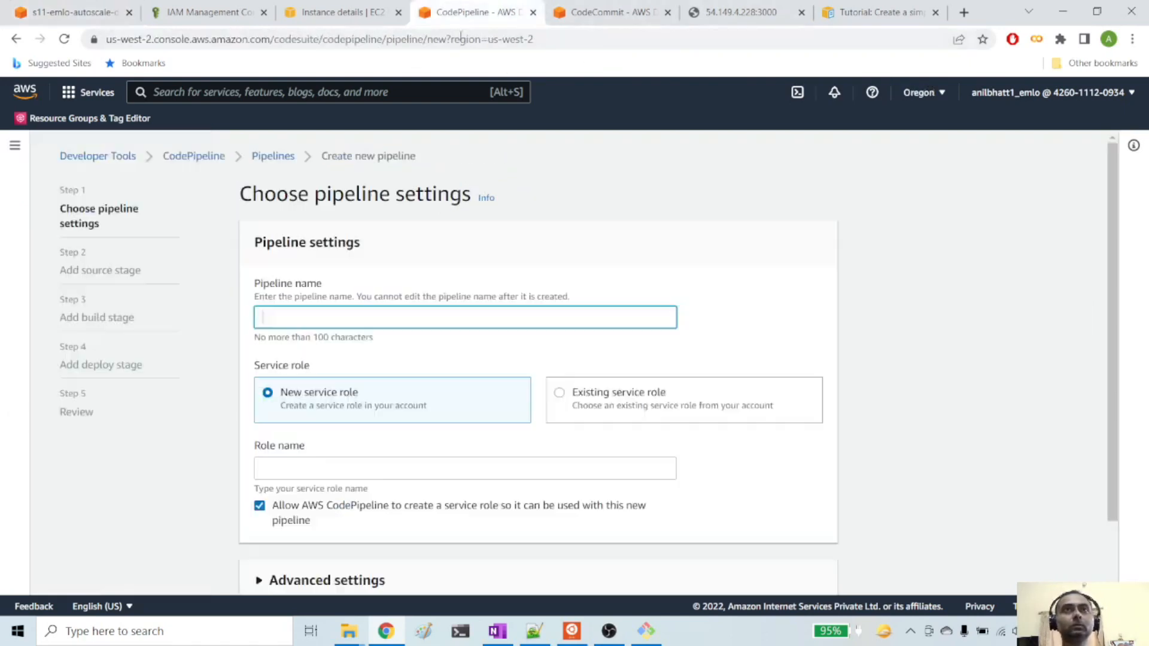
Copy the existing pipeline name emlo_s11_ascale5_pipeline into the name of a new pipeline.
left_click(273, 161)
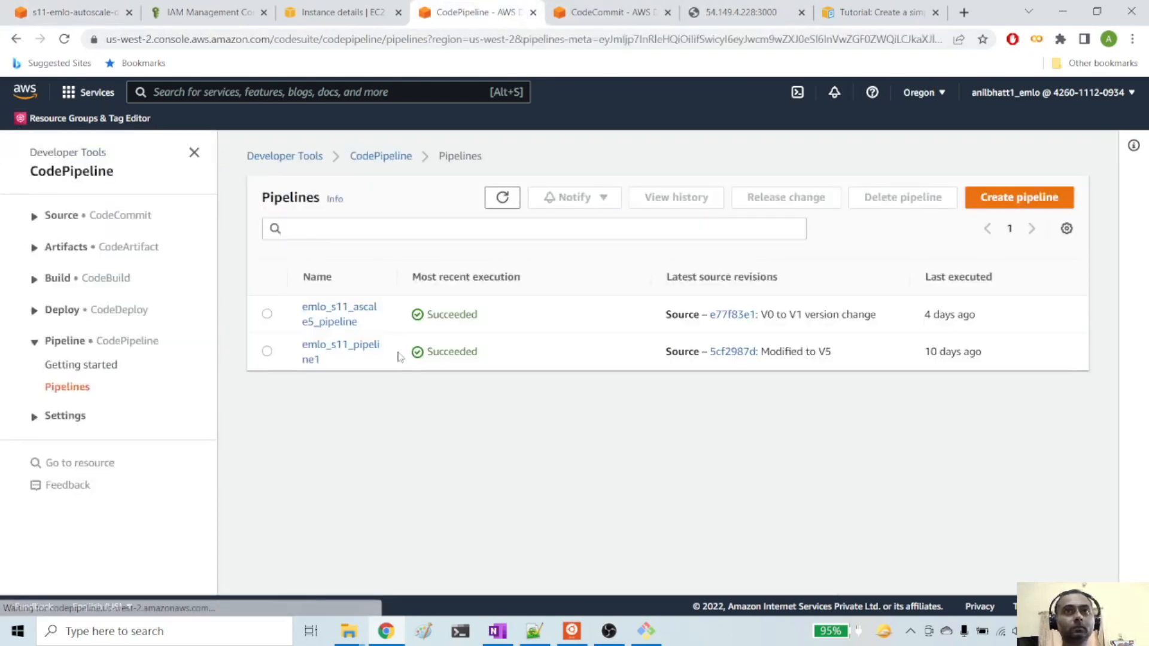
left_click_drag(364, 326, 301, 305)
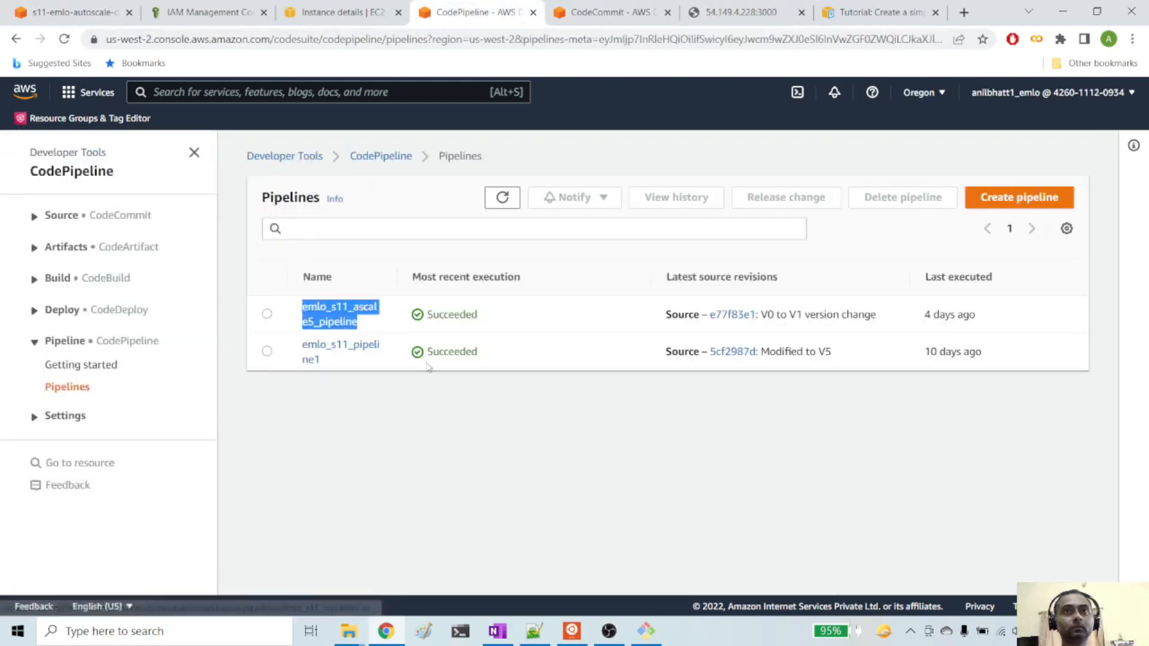
left_click(1013, 204)
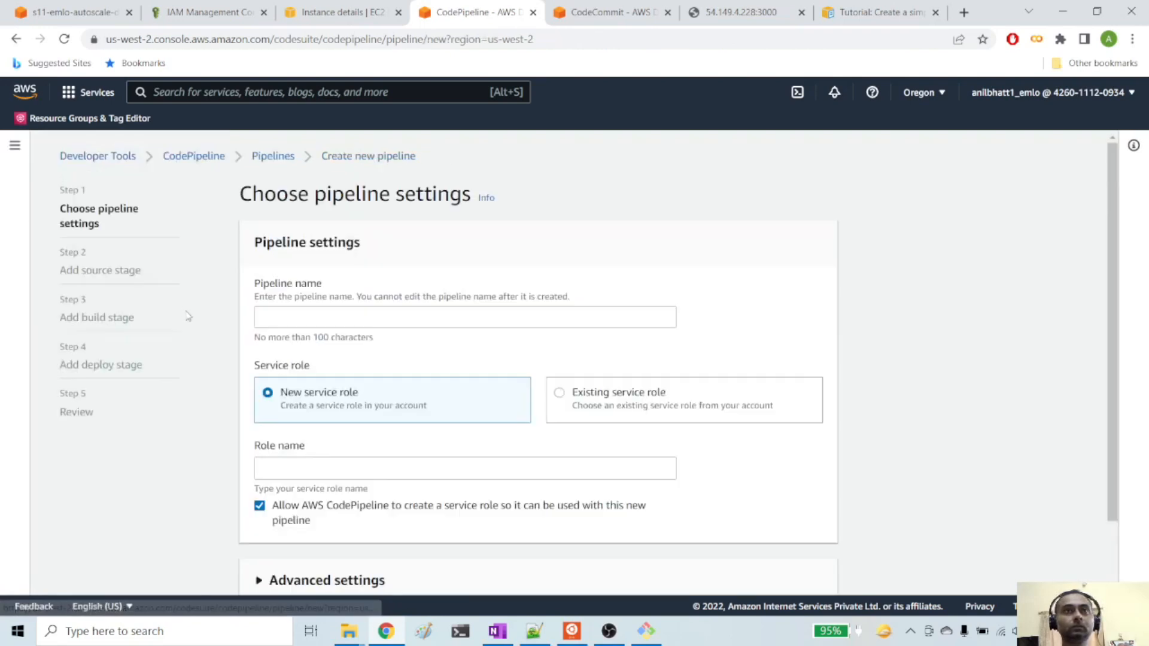
left_click(278, 311)
key("ctrl+v")
Change the new pipeline's name to s11_autoscale_demo_pipeline.
left_click_drag(293, 318, 225, 324)
key("BackSpace")
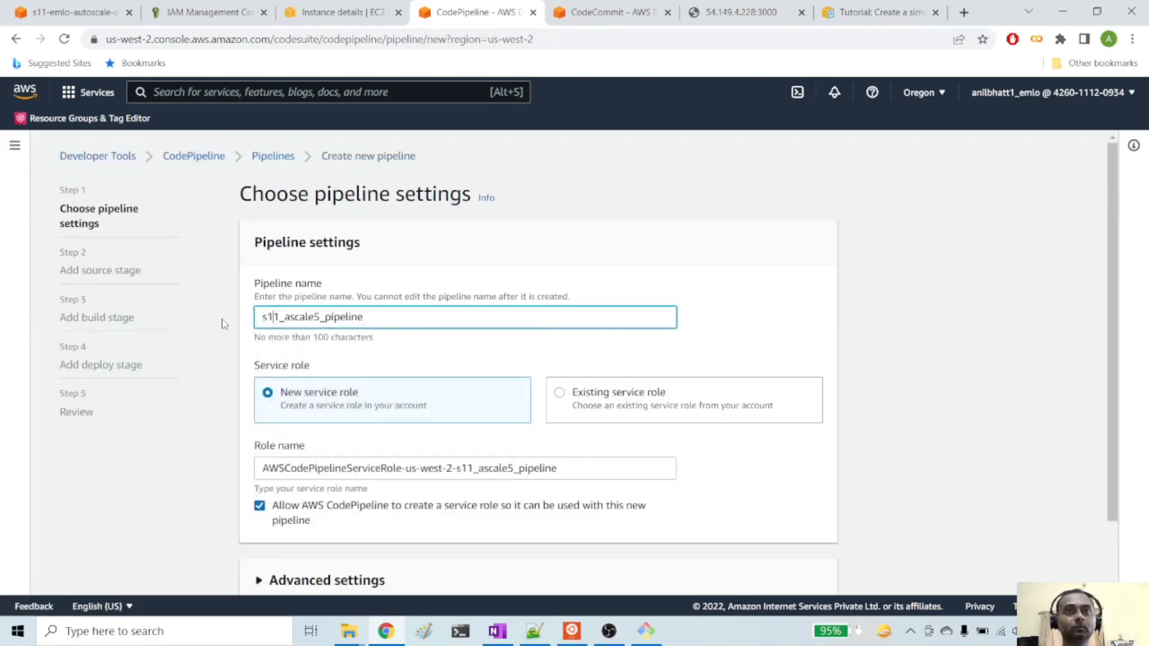
type("utoscale")
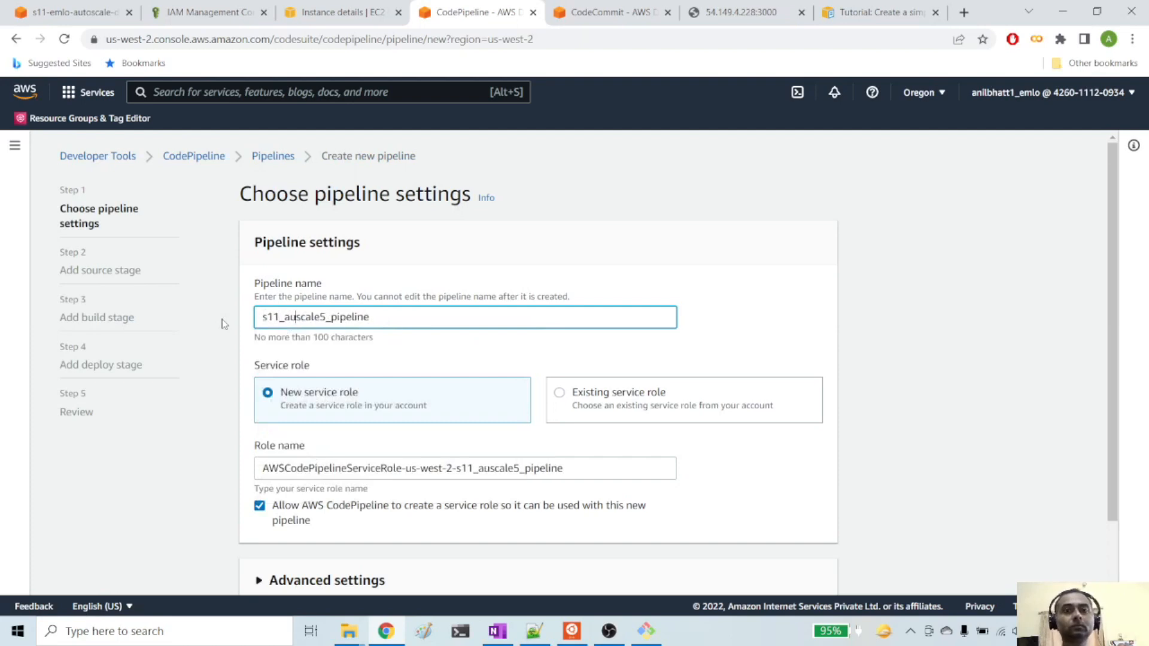
key("Delete")
key("Delete")
key("Delete")
key("Delete")
key("Delete")
key("Delete")
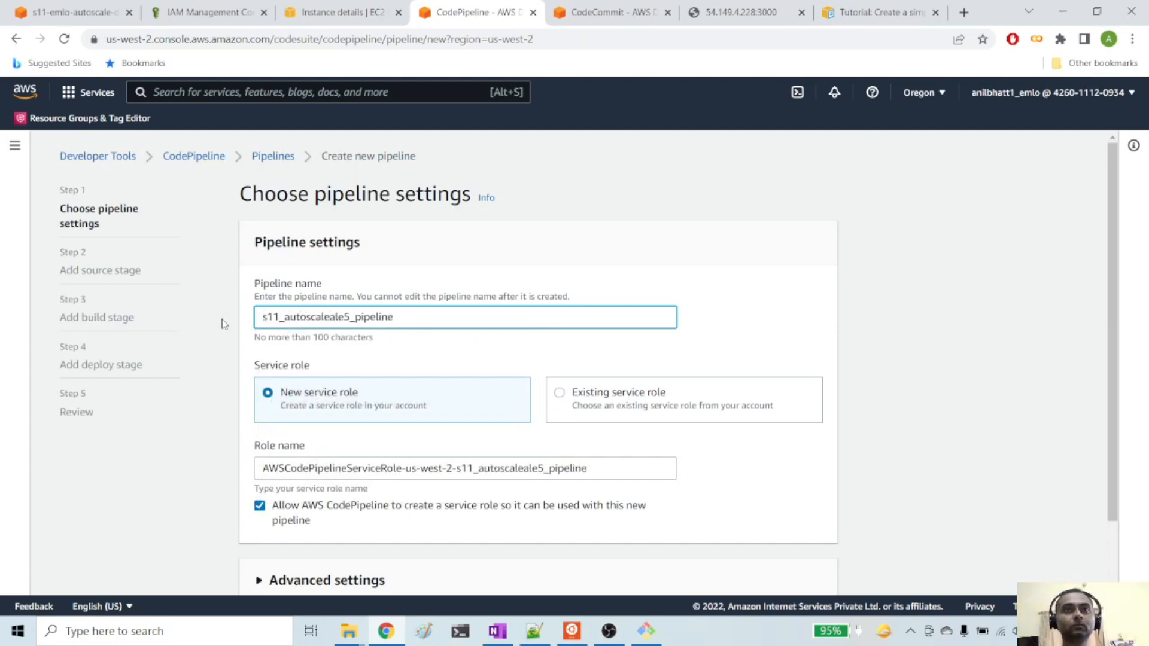
type("_demo")
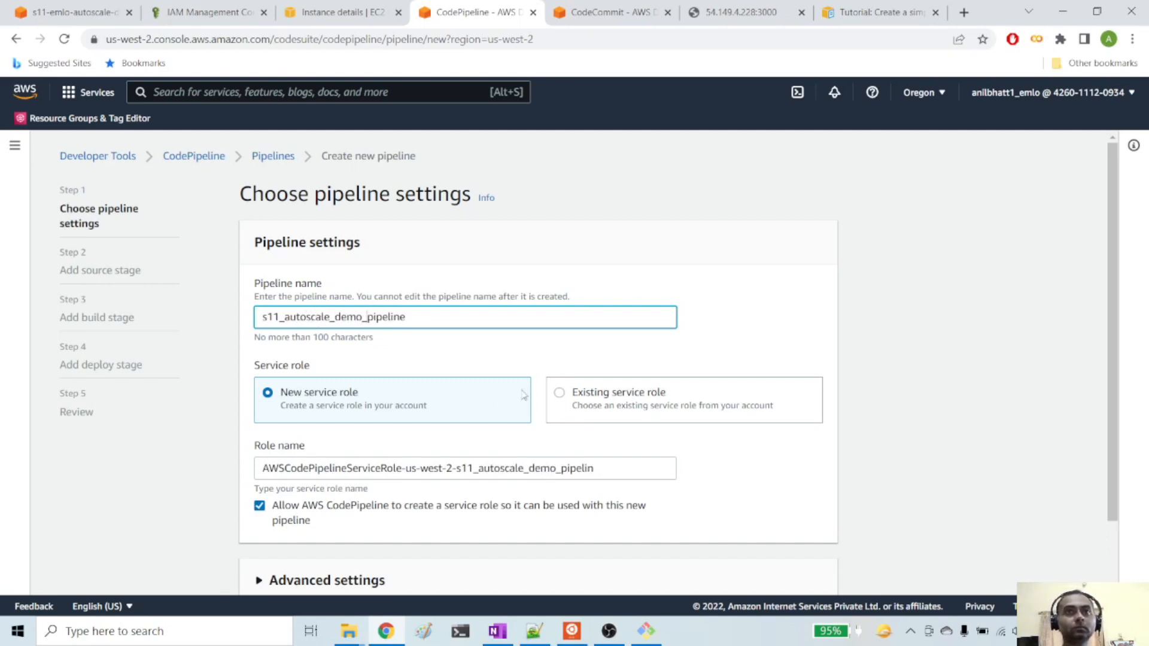
Check the tutorial's pipeline settings guidance and proceed to the source stage with a new service role and default advanced settings.
left_click(872, 13)
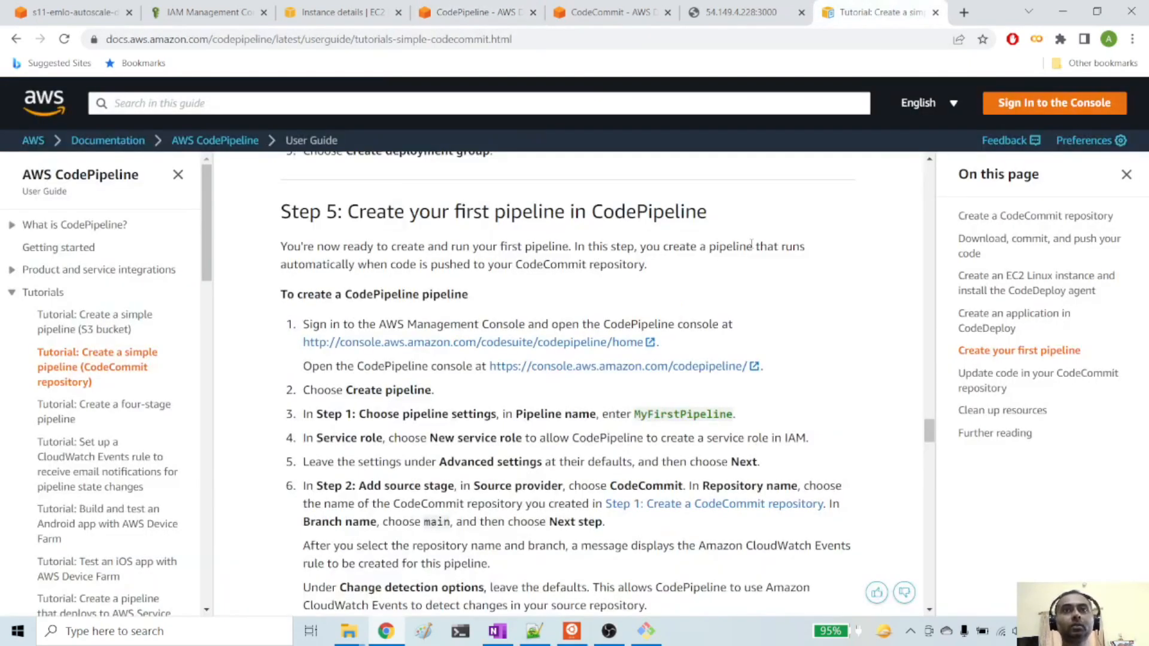
scroll(663, 419, "down", 1)
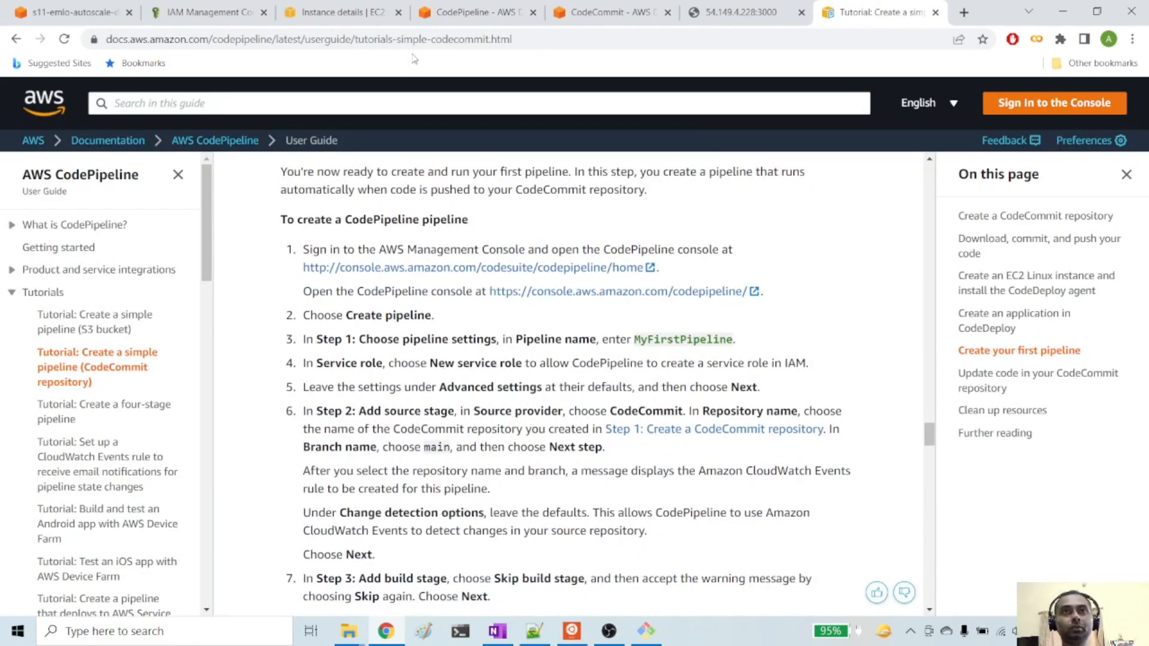
left_click(464, 13)
scroll(603, 449, "down", 1)
scroll(604, 449, "down", 1)
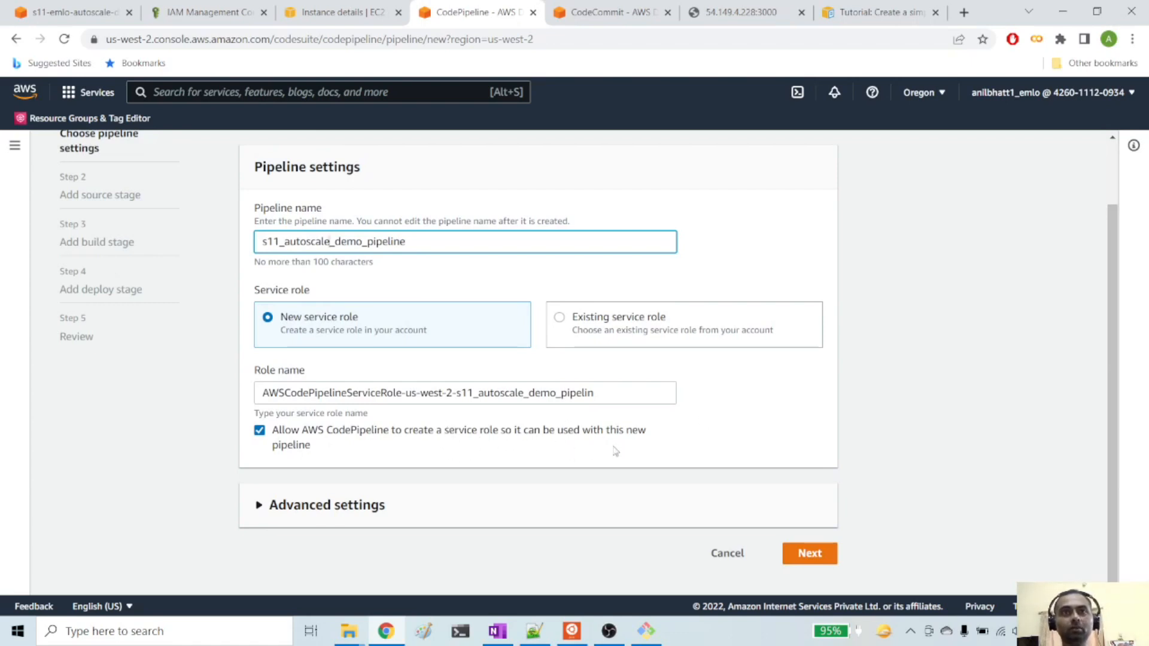
left_click(870, 7)
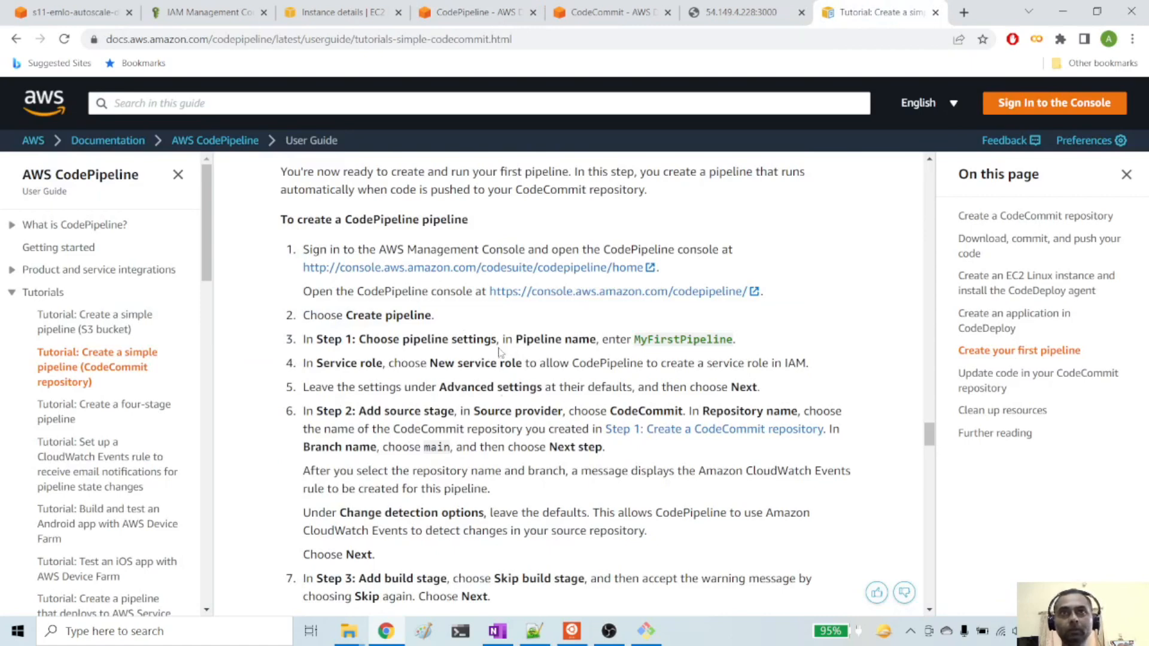
left_click(485, 14)
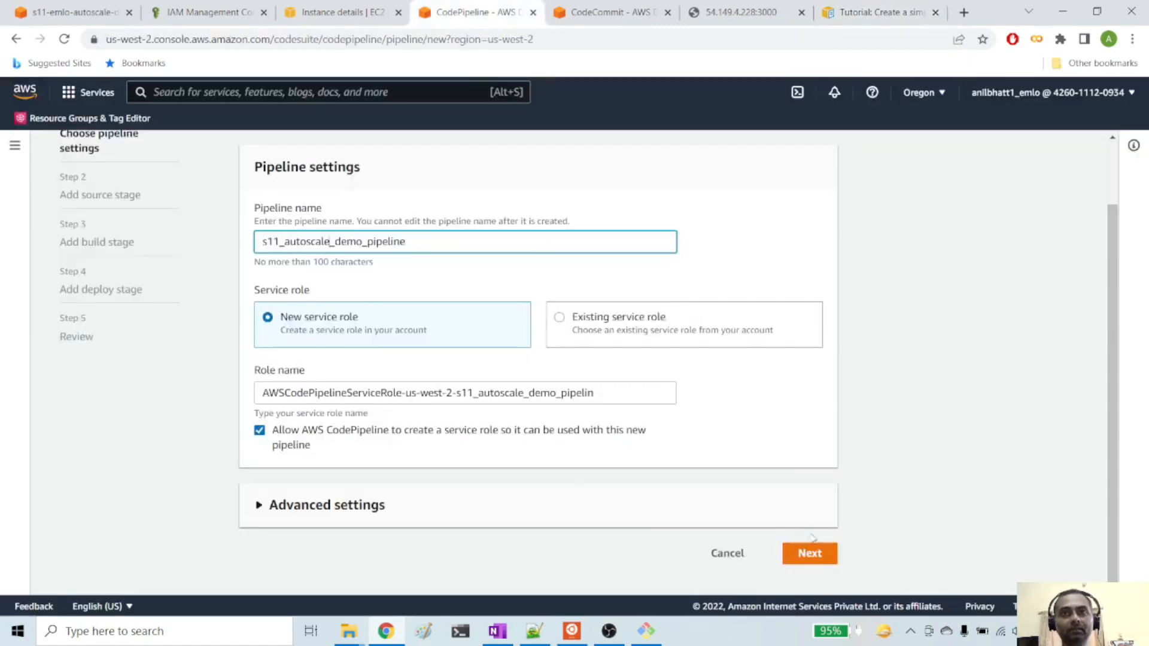
left_click(810, 553)
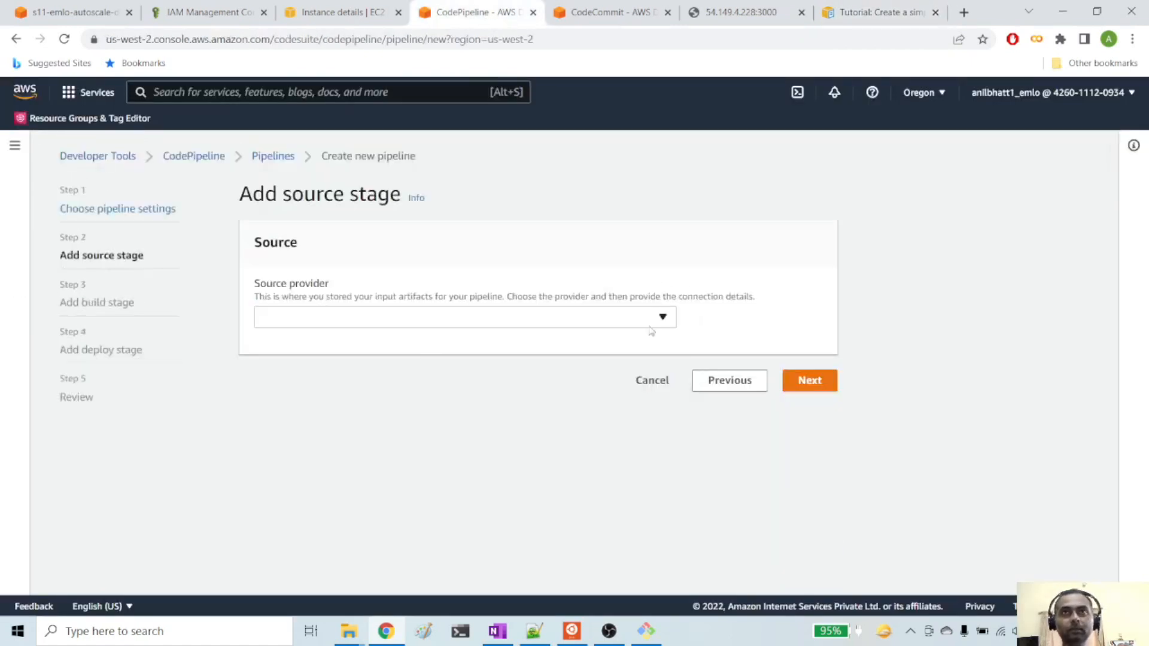
Set the source provider to AWS CodeCommit and the repository to s11_emlo_autoscale_demo_repo.
left_click(666, 321)
left_click(418, 363)
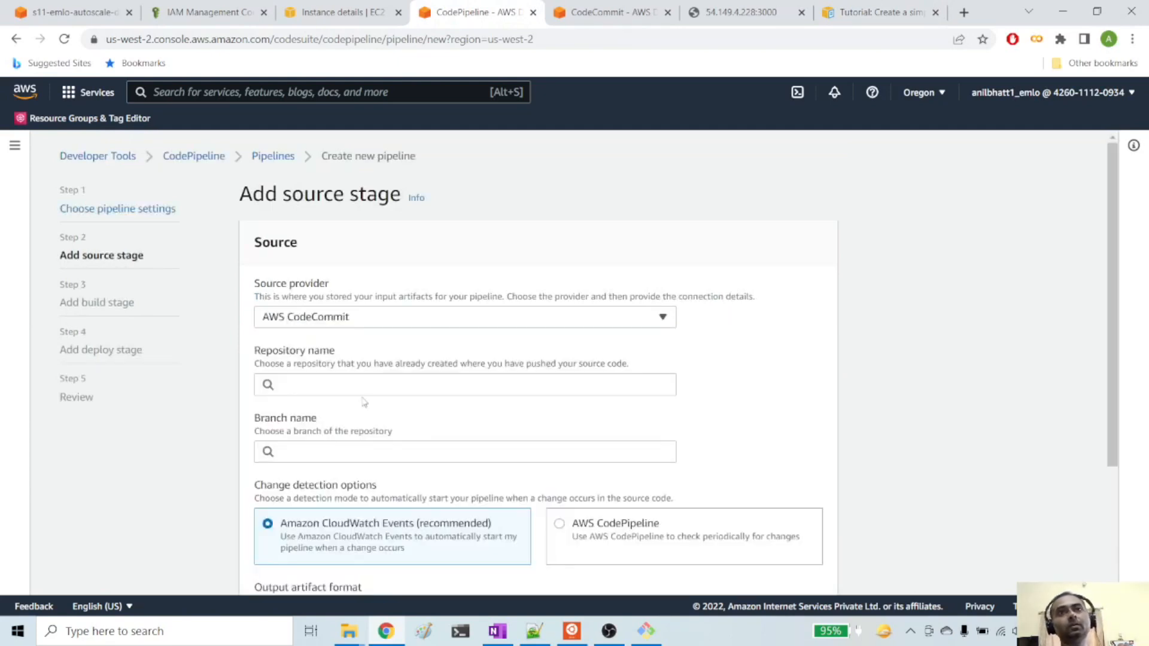
left_click(358, 386)
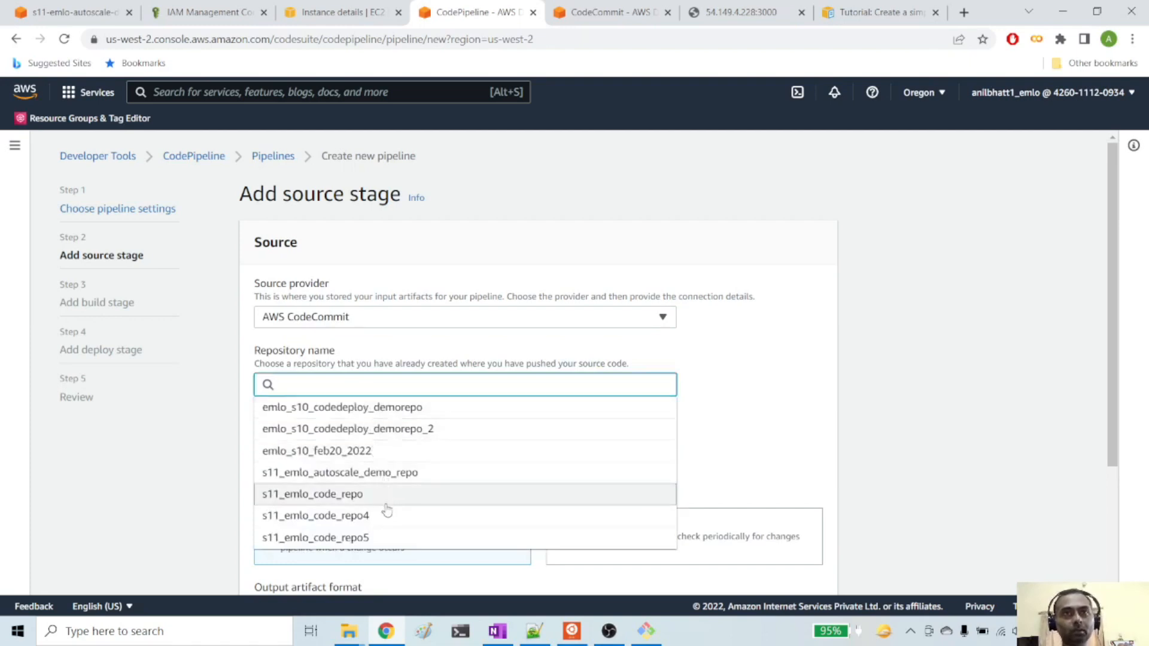
left_click(390, 478)
Check the branch in the CodeCommit repository, choose master as the source branch, and continue with the default detection and artifact options.
left_click(611, 12)
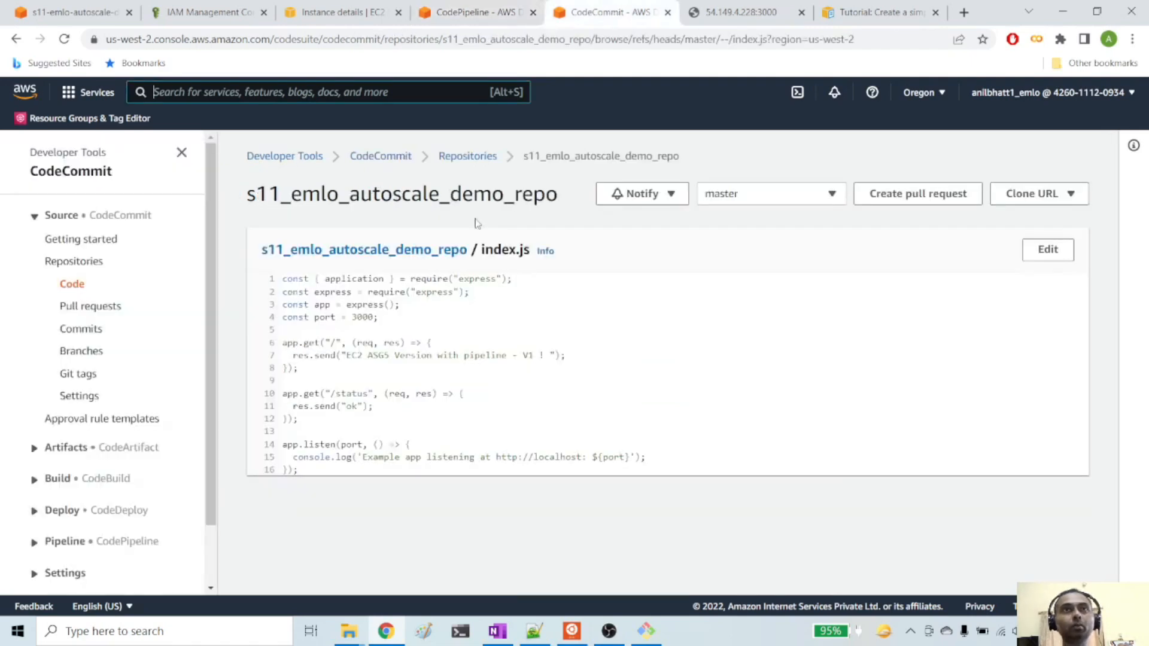
left_click(431, 13)
scroll(465, 325, "down", 3)
left_click(449, 285)
left_click(330, 310)
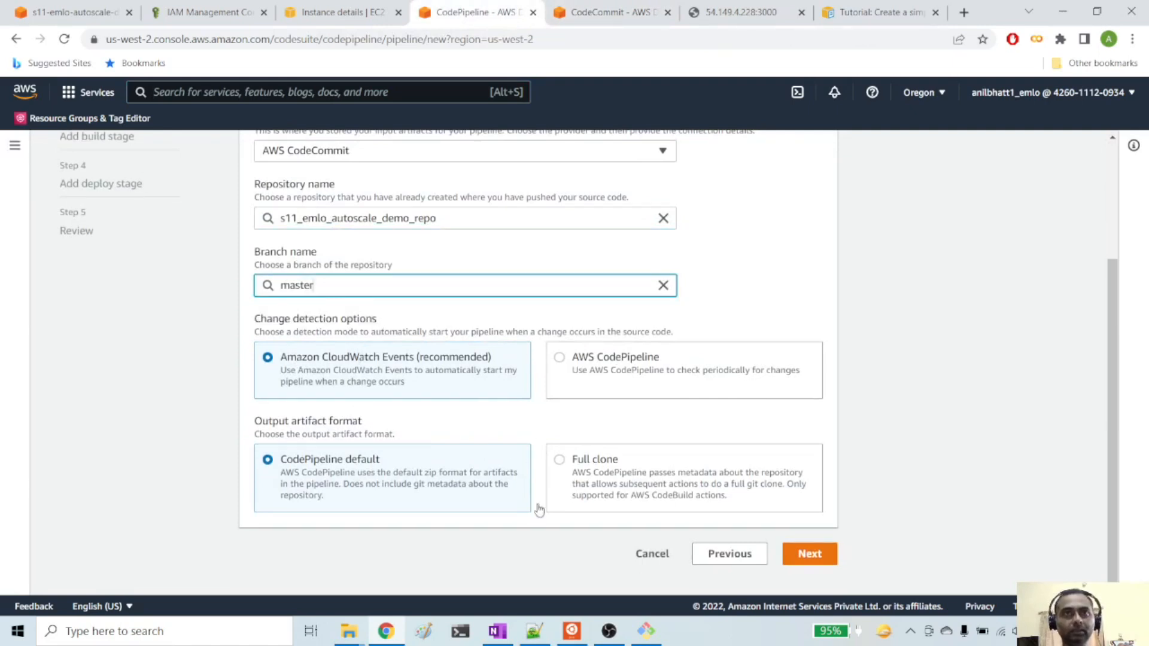
left_click(809, 554)
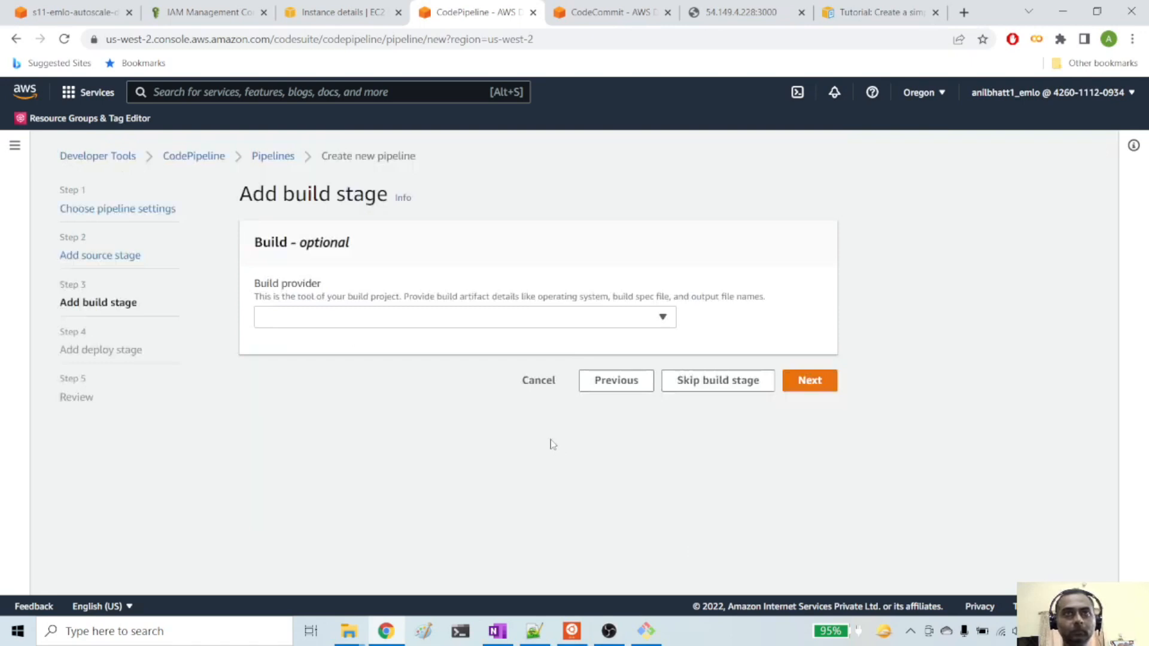
Skip the build stage and choose AWS CodeDeploy as the deploy provider.
left_click(737, 388)
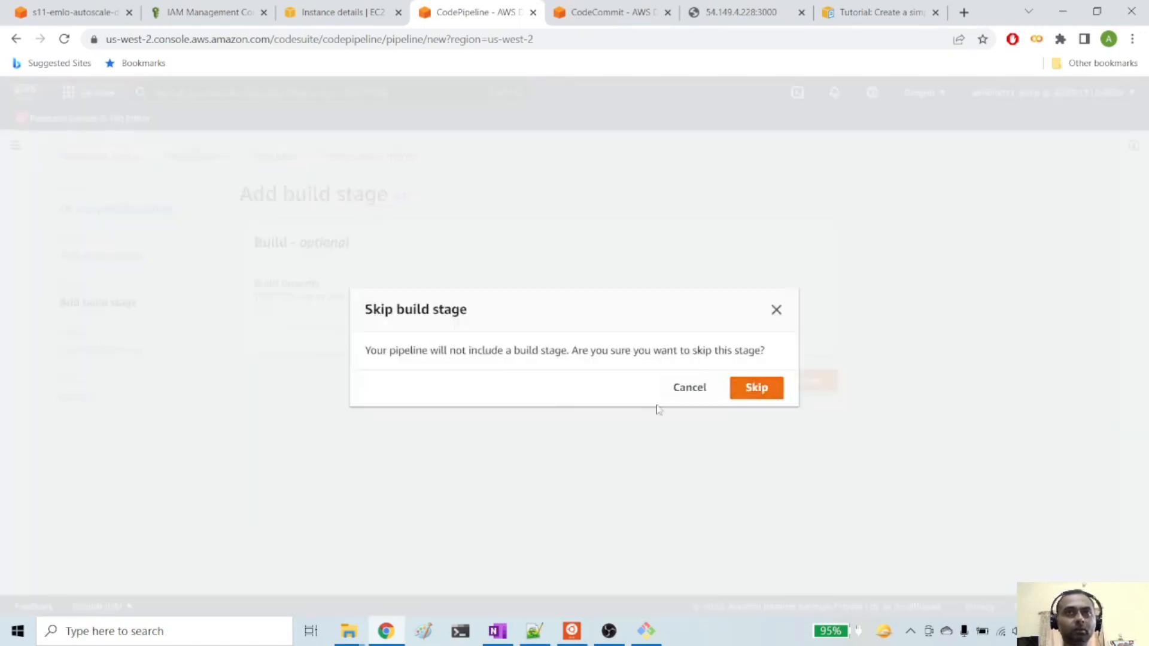
left_click(758, 390)
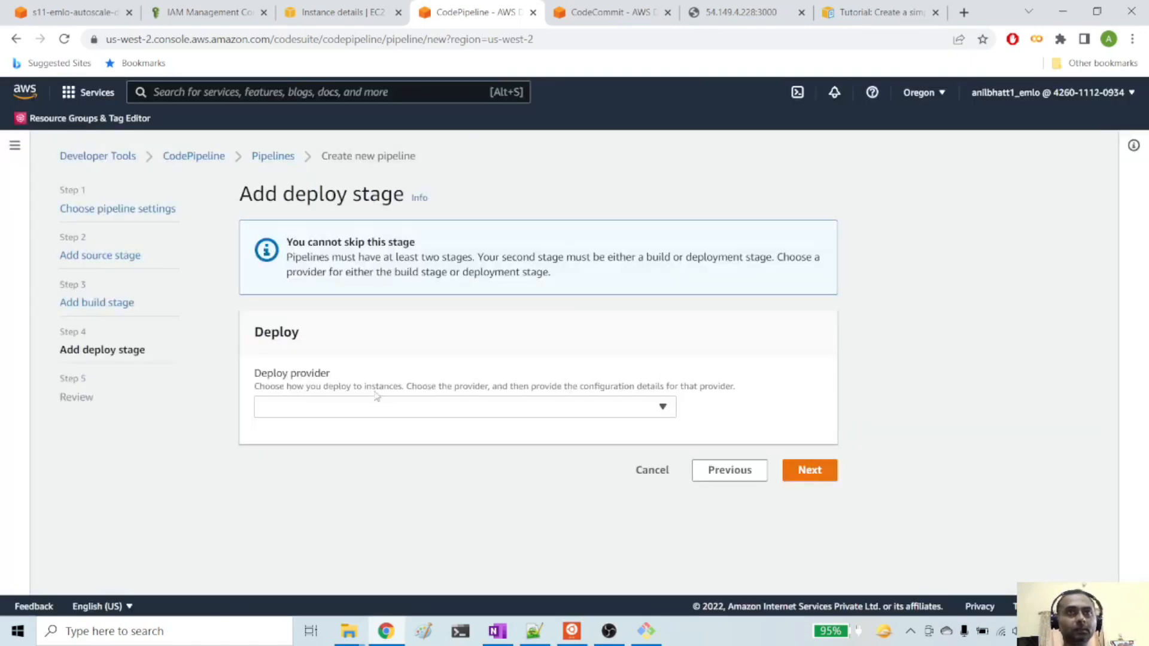
left_click(451, 412)
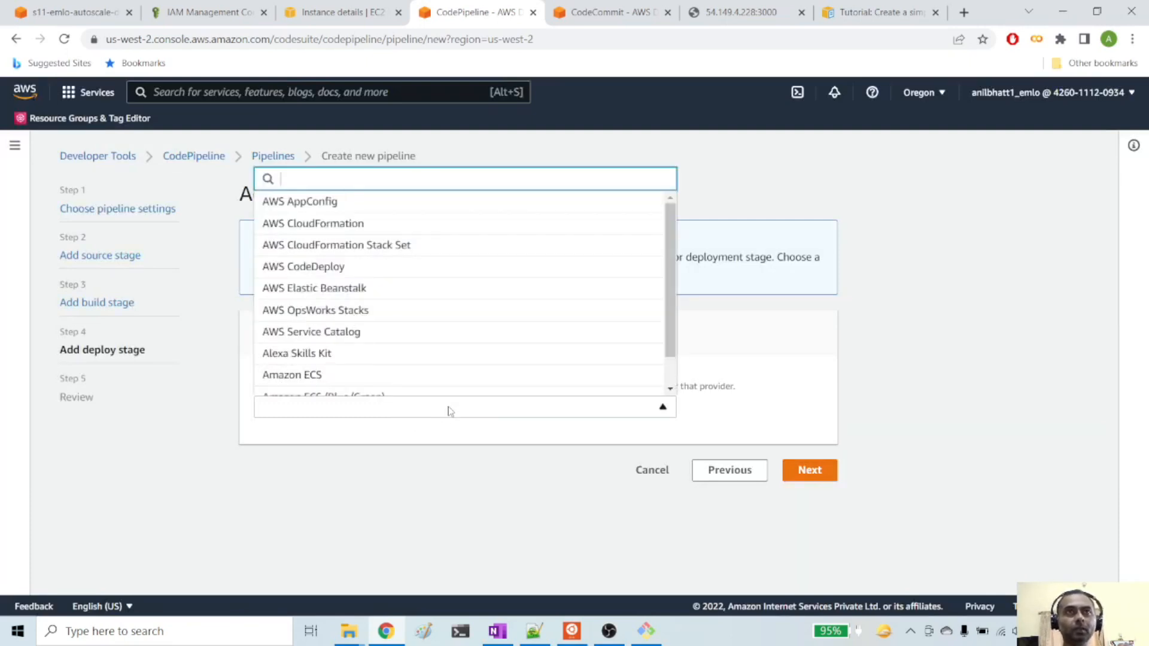
left_click(324, 267)
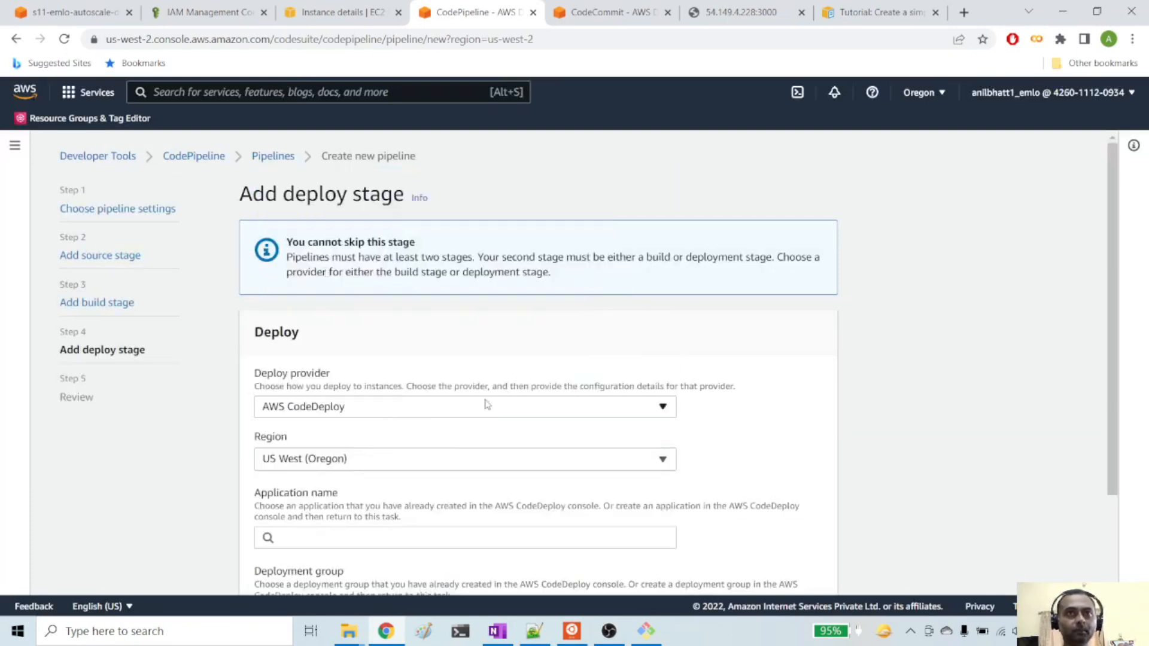
scroll(486, 405, "down", 2)
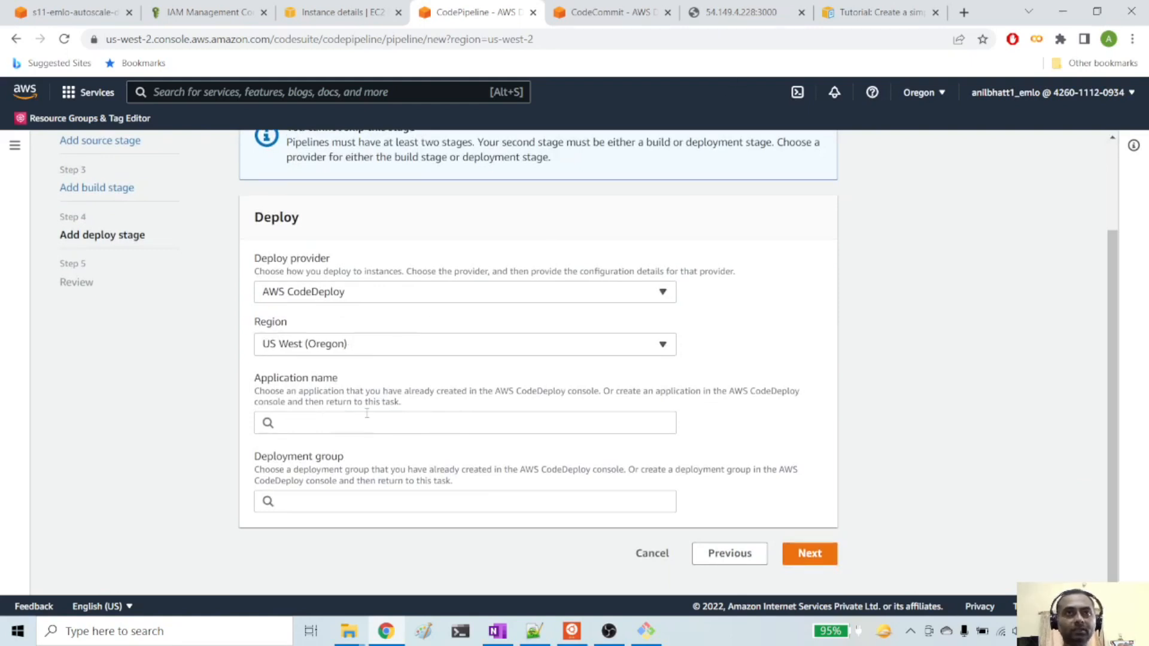
Find CodeDeploy with a service search for "code", open it in a separate tab and list its applications.
left_click(358, 418)
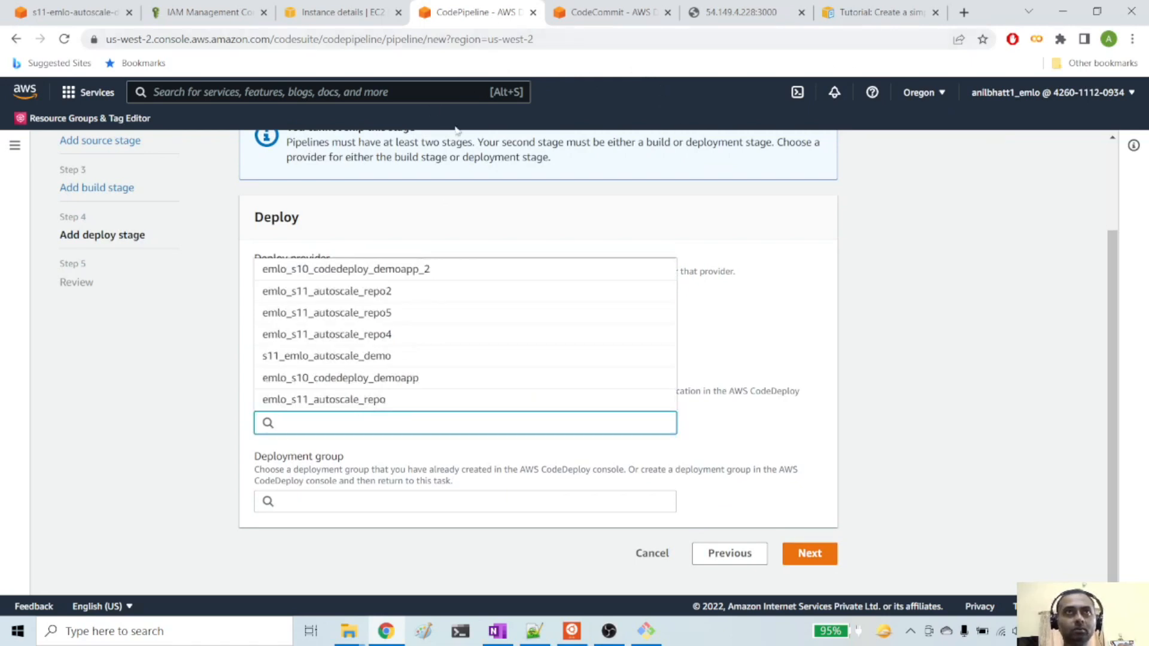
left_click(964, 12)
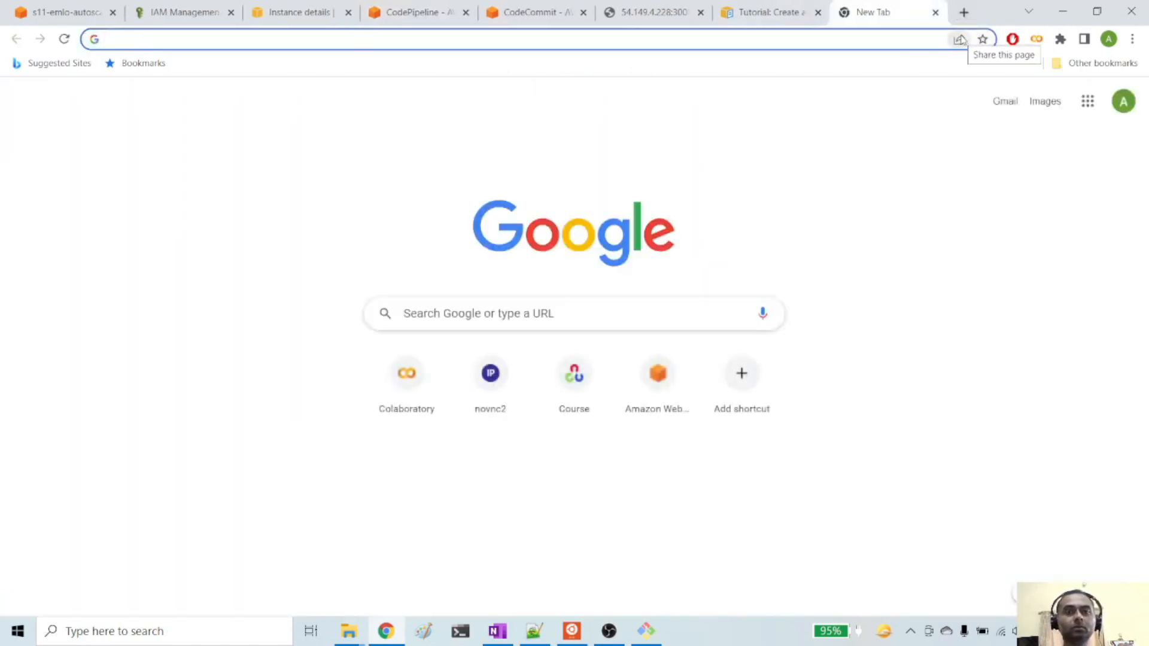
left_click(530, 12)
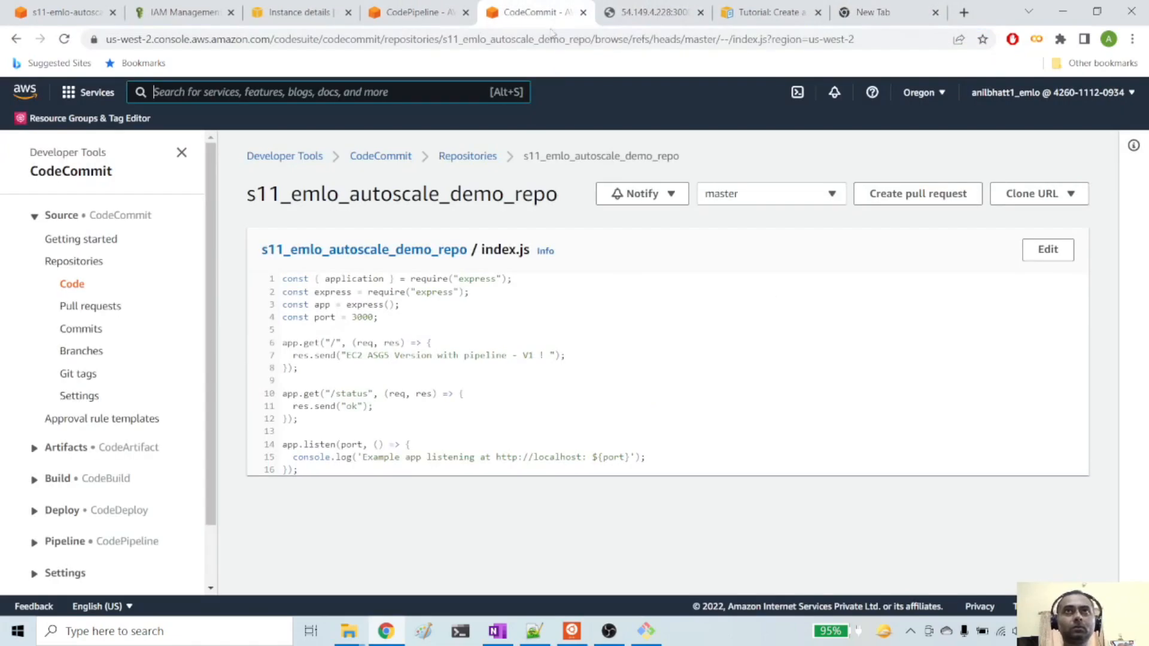
type("code")
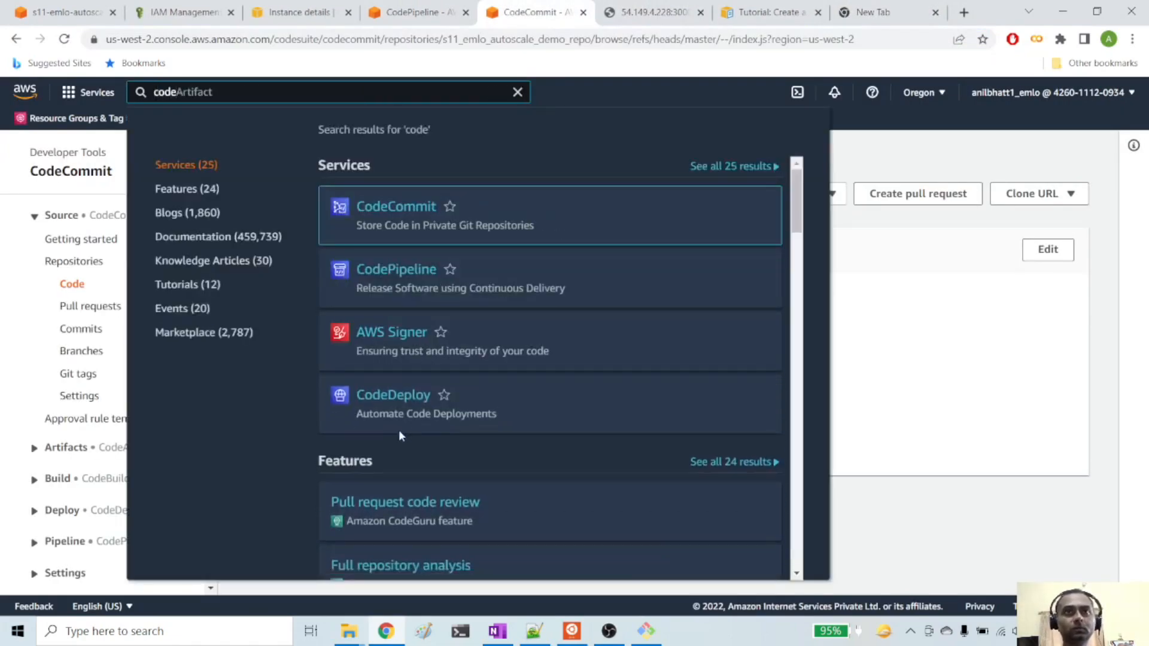
right_click(409, 397)
left_click(473, 414)
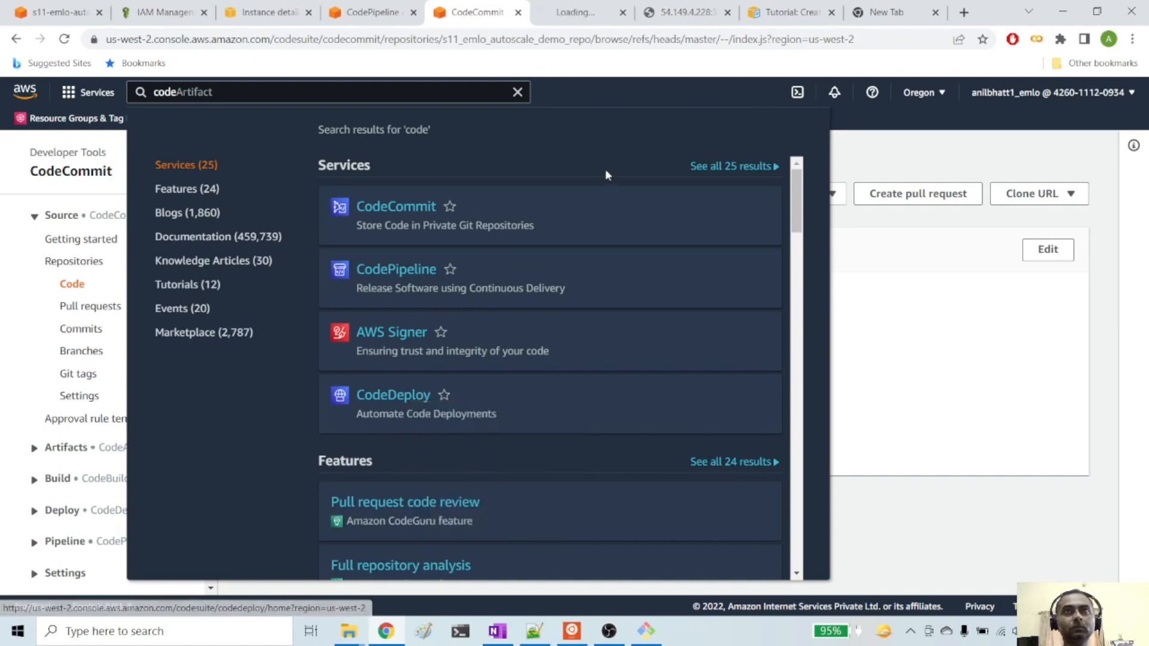
left_click(580, 13)
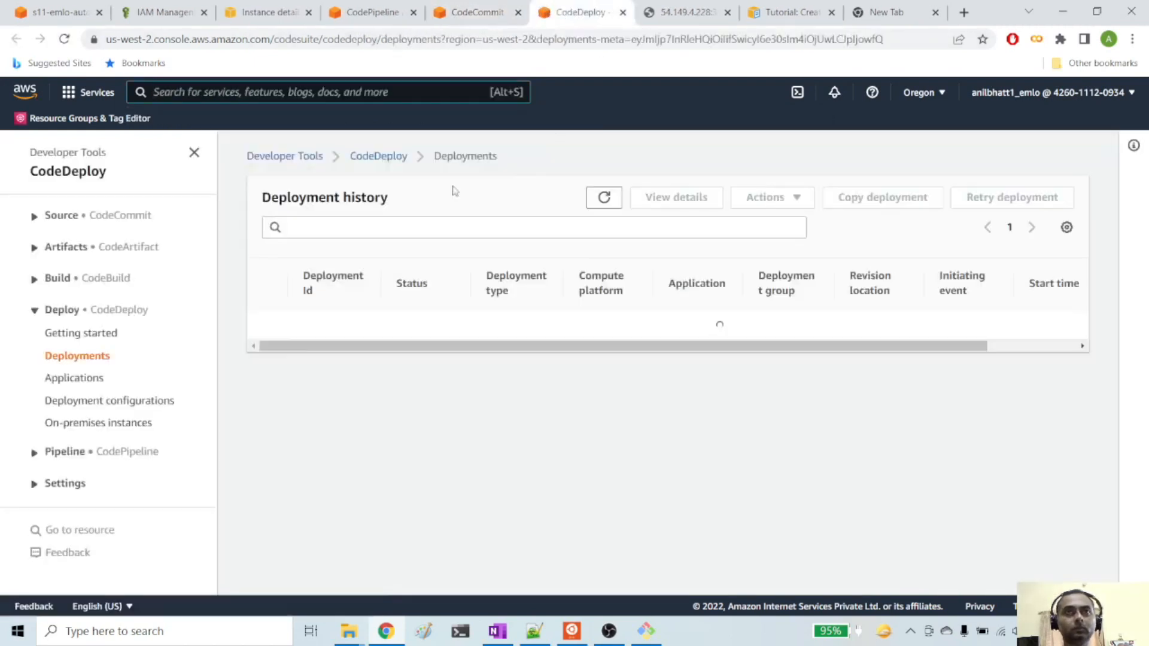
left_click(88, 378)
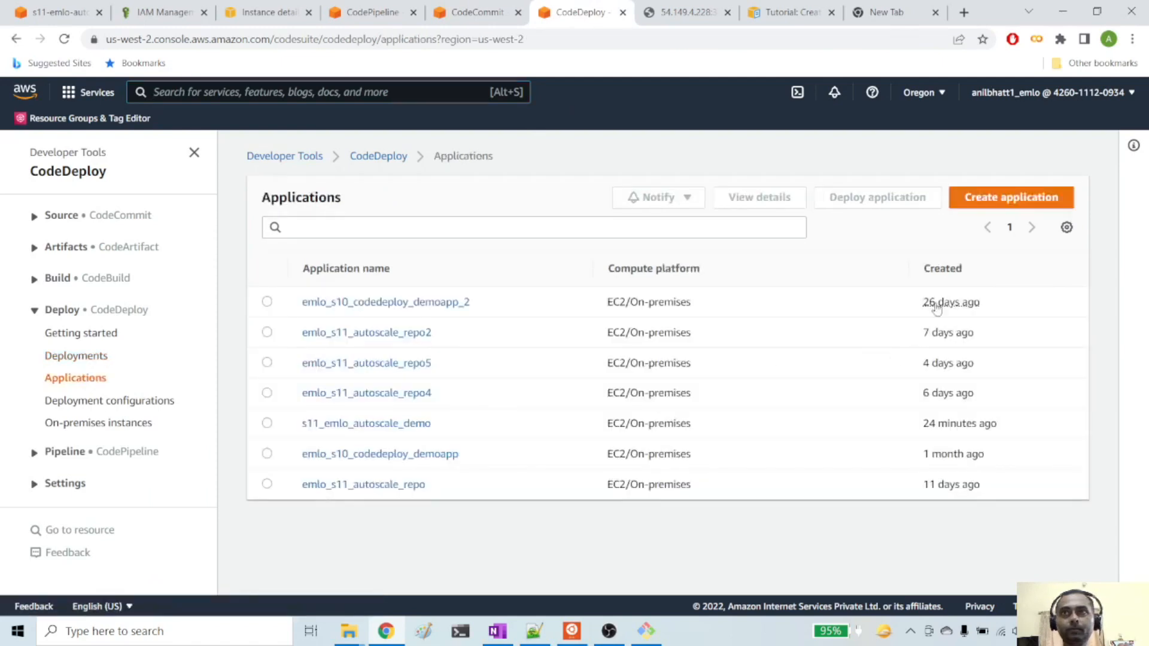
Copy the application name s11_emlo_autoscale_demo from CodeDeploy and set it as the deploy stage's application.
left_click_drag(443, 436, 301, 425)
key("ctrl+c")
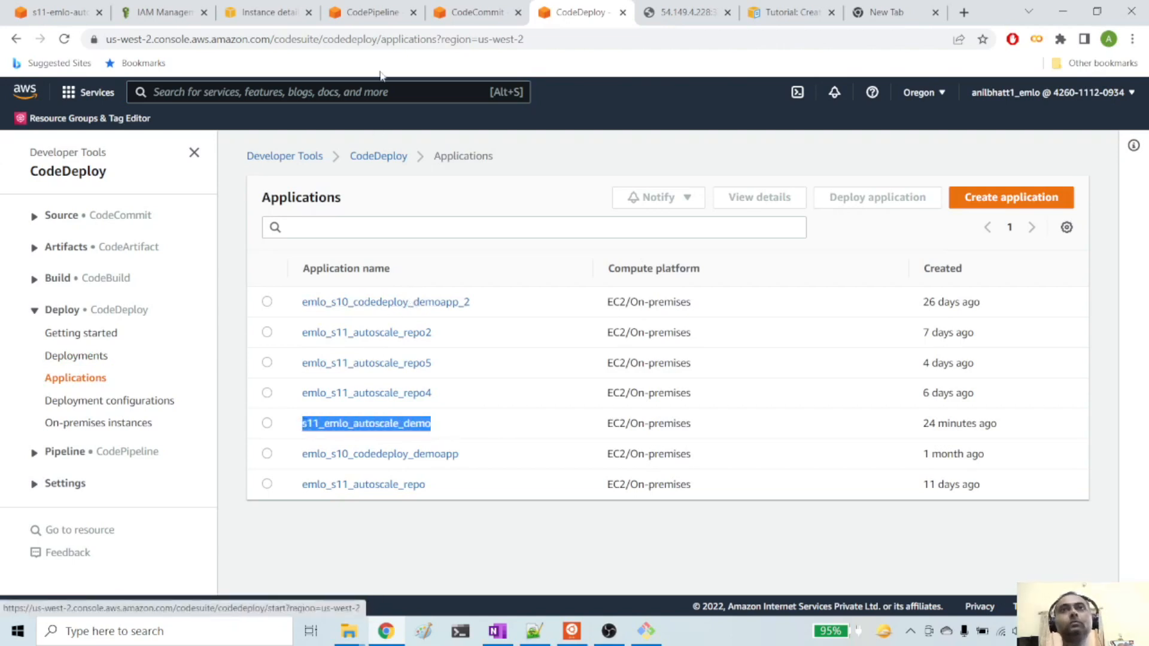
left_click(368, 12)
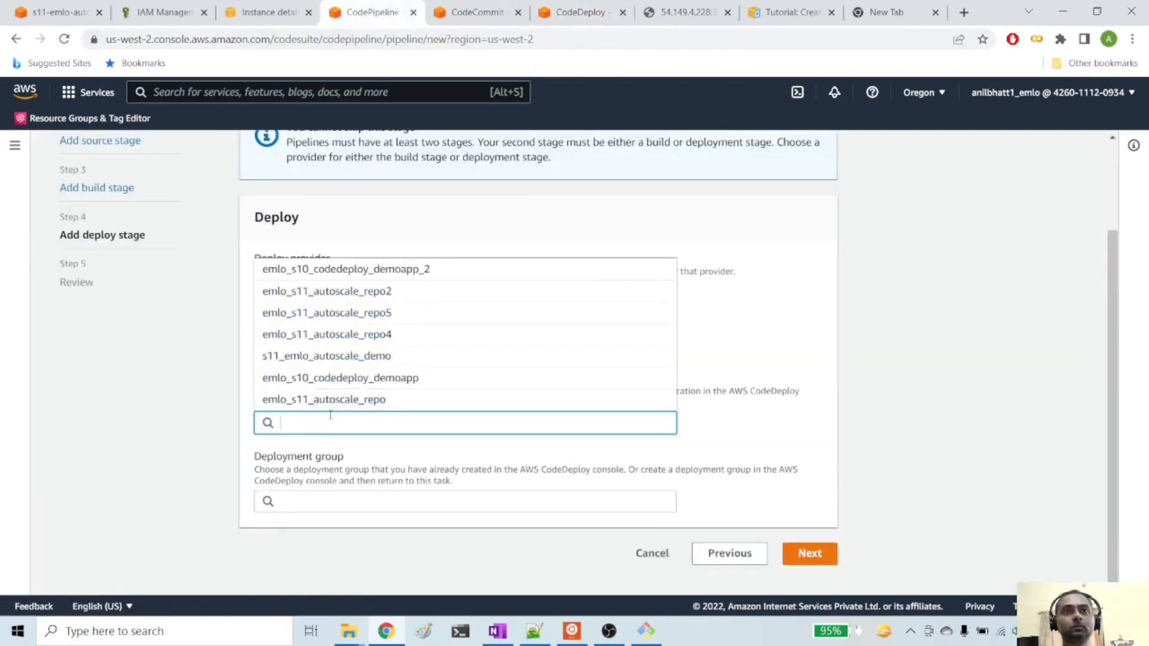
key("ctrl+v")
left_click(389, 398)
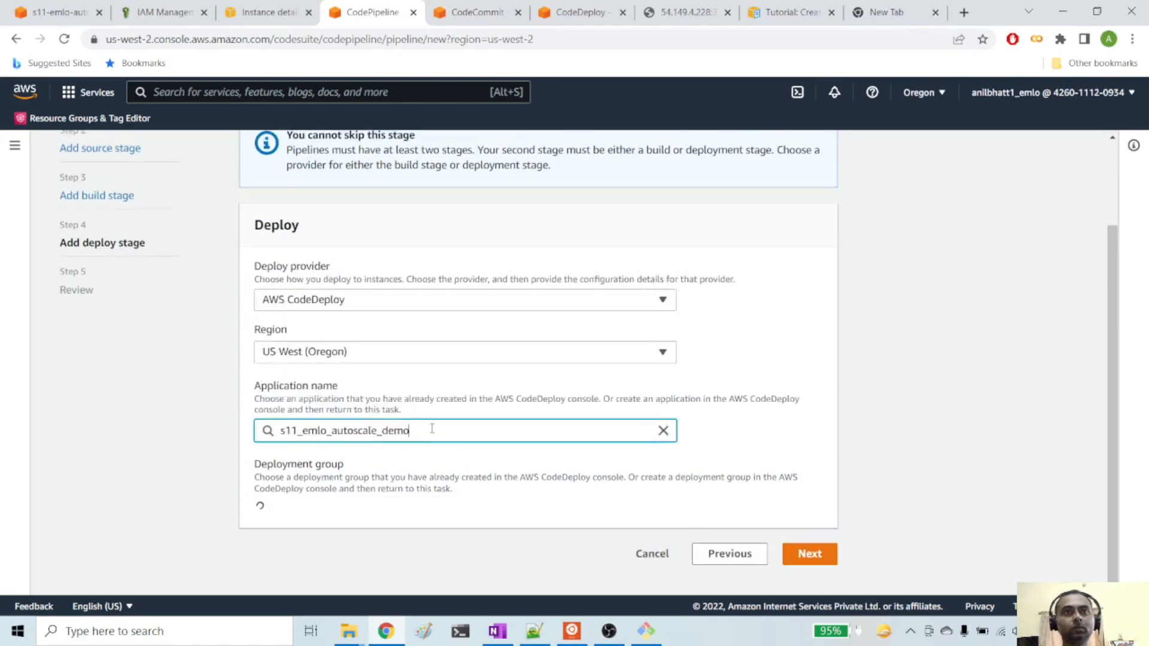
Set the deployment group to s11_emlo_autoscale_demo_dg and continue to the pipeline review.
left_click(345, 501)
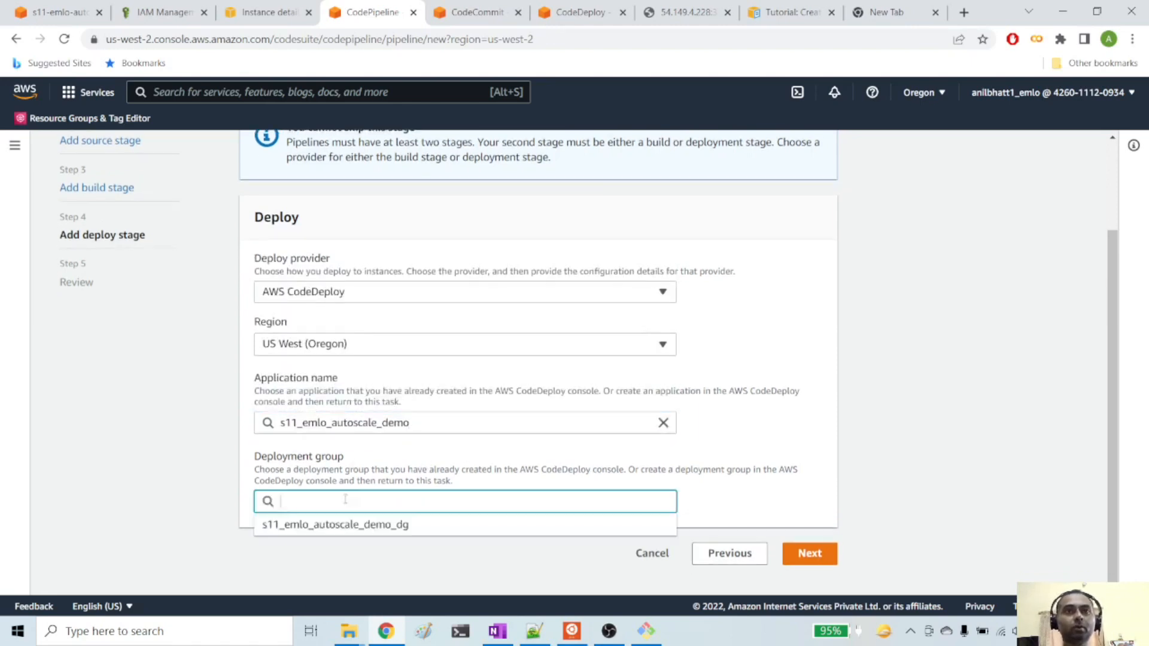
left_click(336, 525)
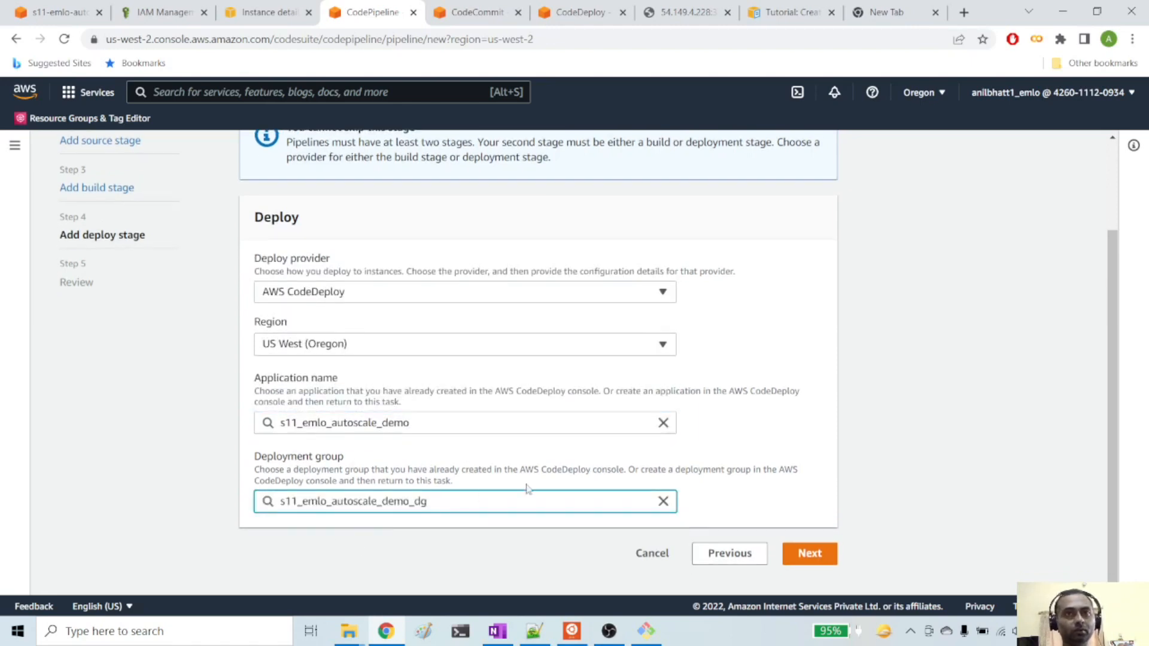
left_click(815, 557)
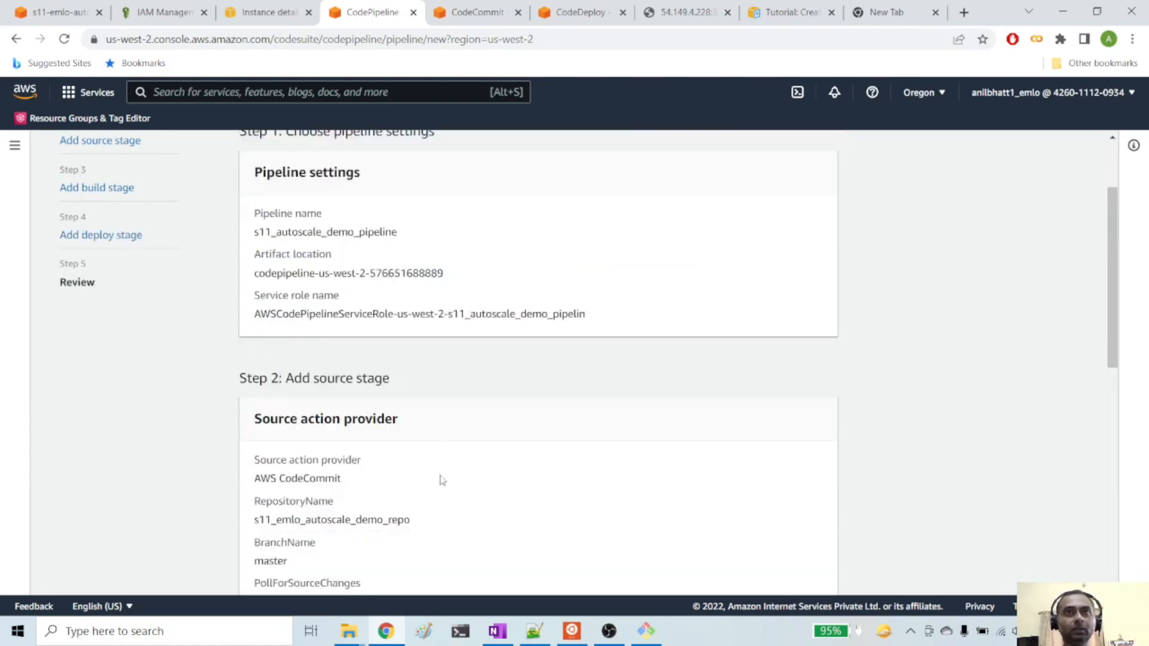
Review the pipeline settings and the source, build and deploy stages, and create the pipeline.
scroll(461, 379, "up", 2)
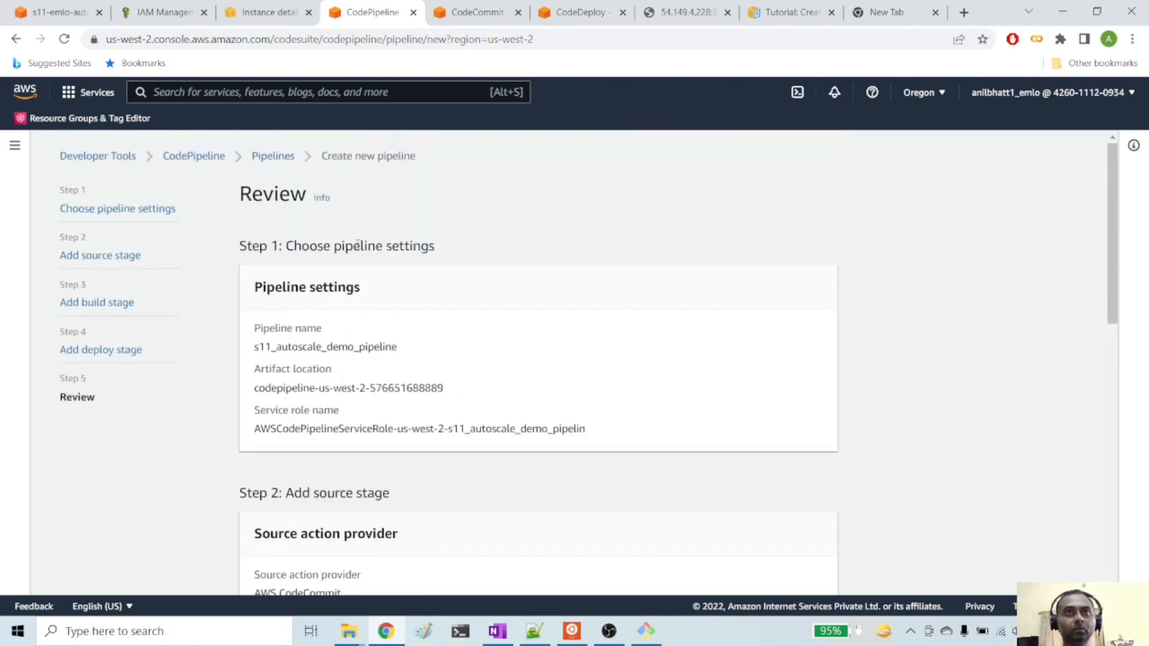
scroll(357, 244, "down", 4)
scroll(359, 252, "down", 3)
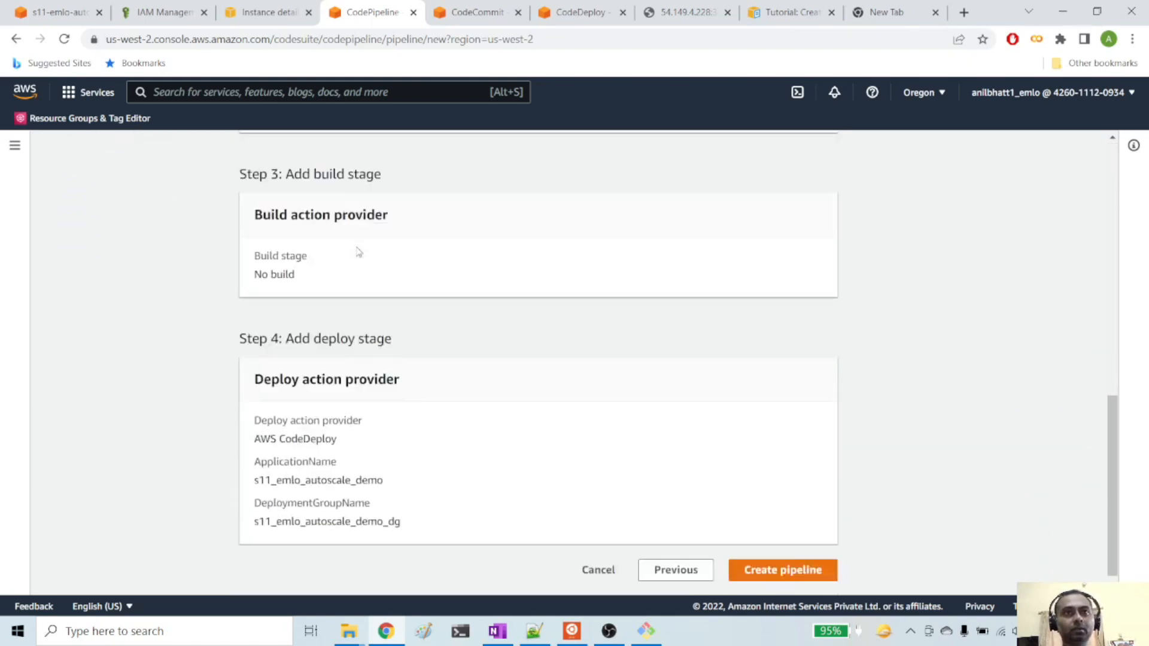
scroll(575, 386, "up", 4)
scroll(573, 389, "up", 3)
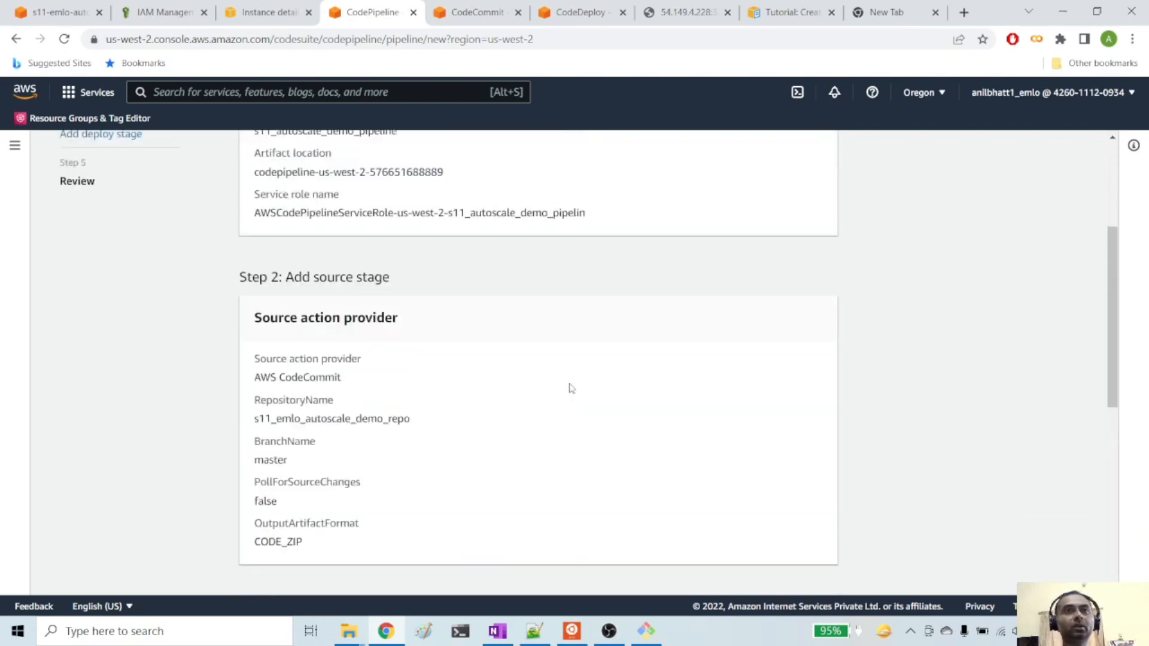
left_click_drag(345, 380, 278, 378)
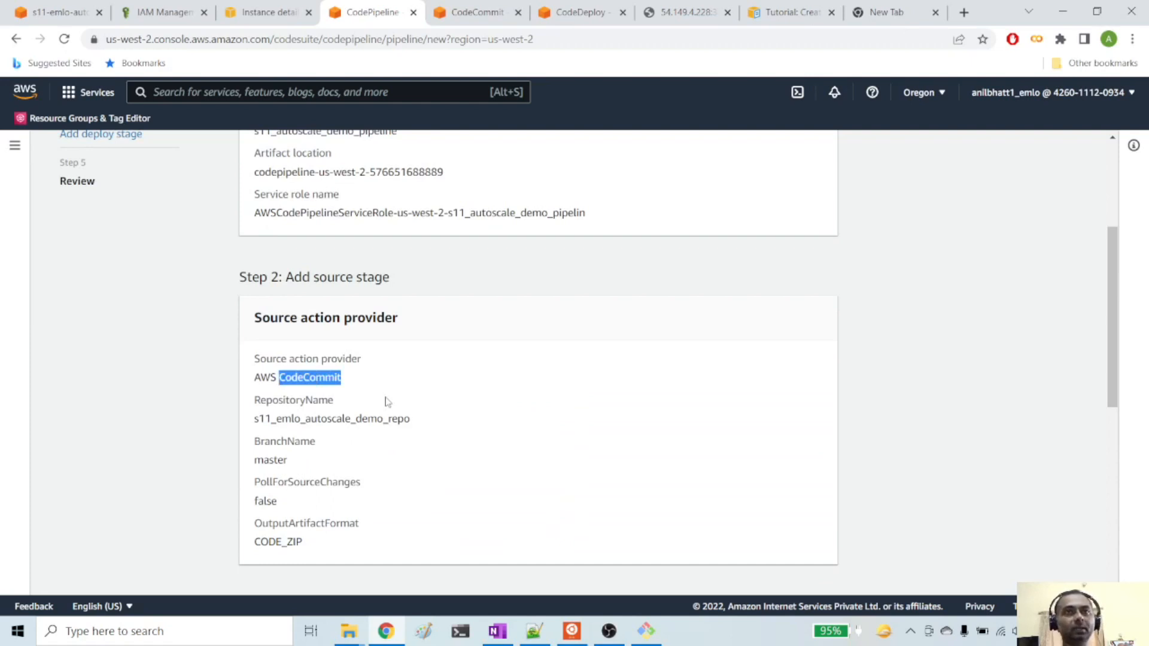
scroll(386, 402, "up", 3)
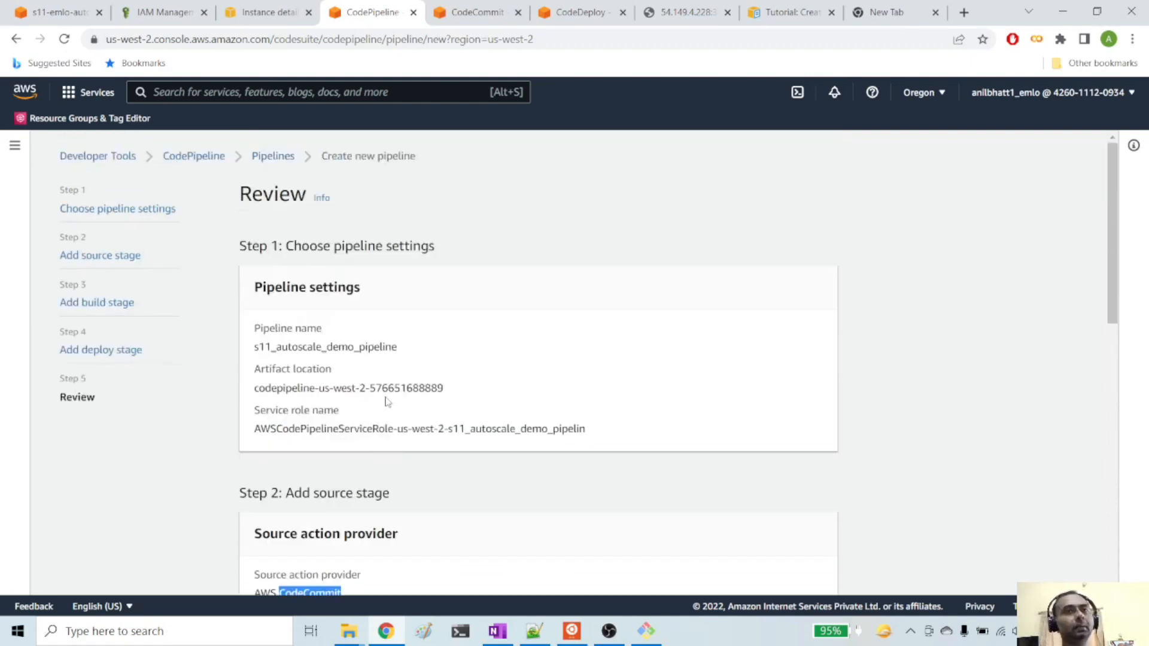
scroll(386, 402, "down", 9)
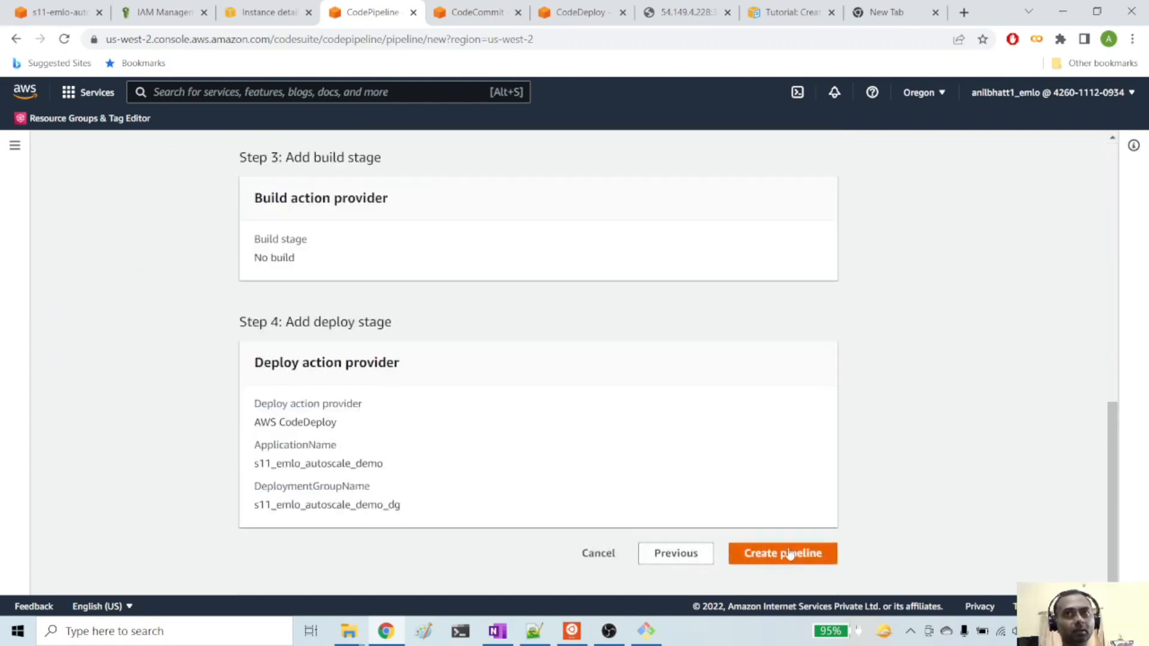
left_click(783, 553)
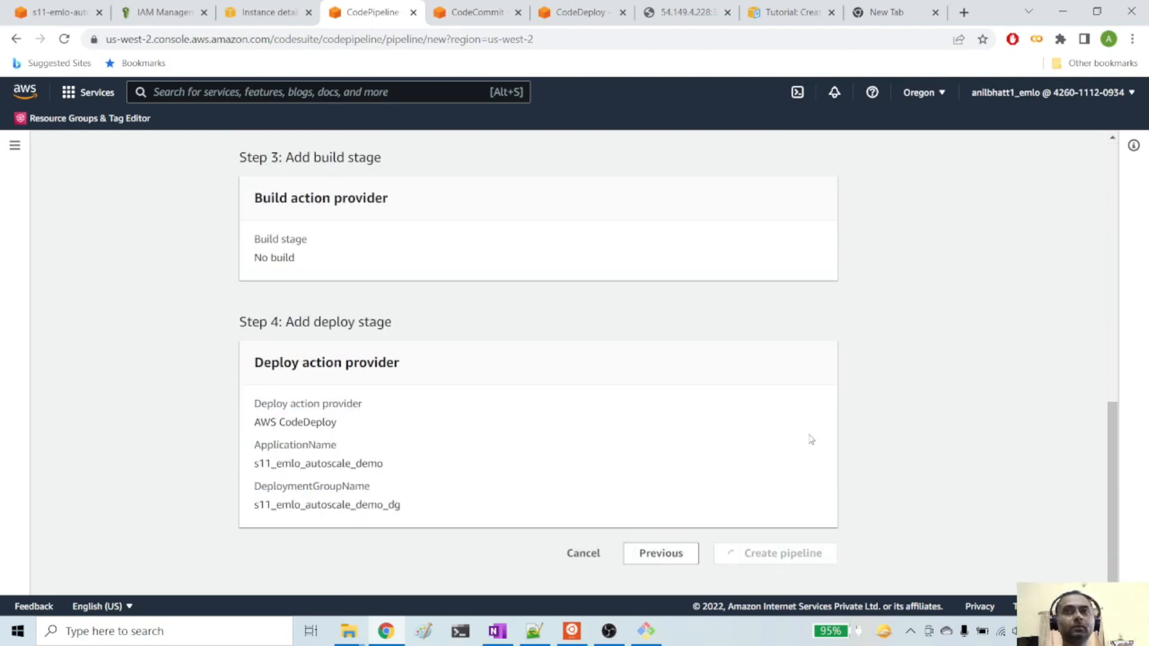
scroll(810, 436, "up", 9)
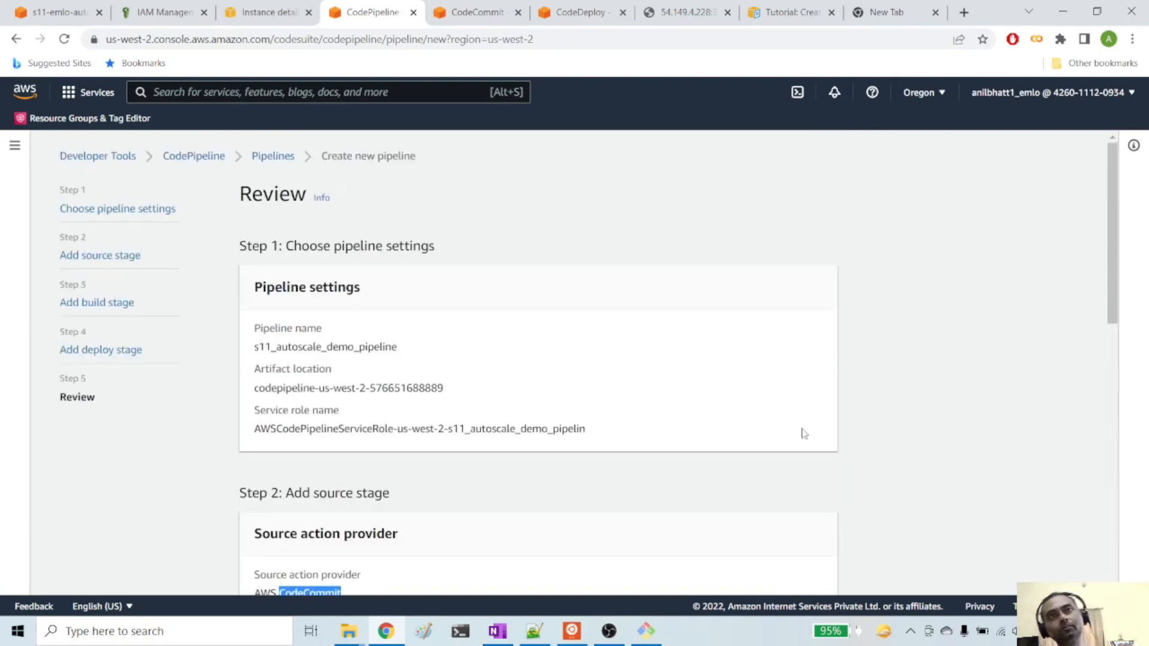
scroll(805, 434, "down", 9)
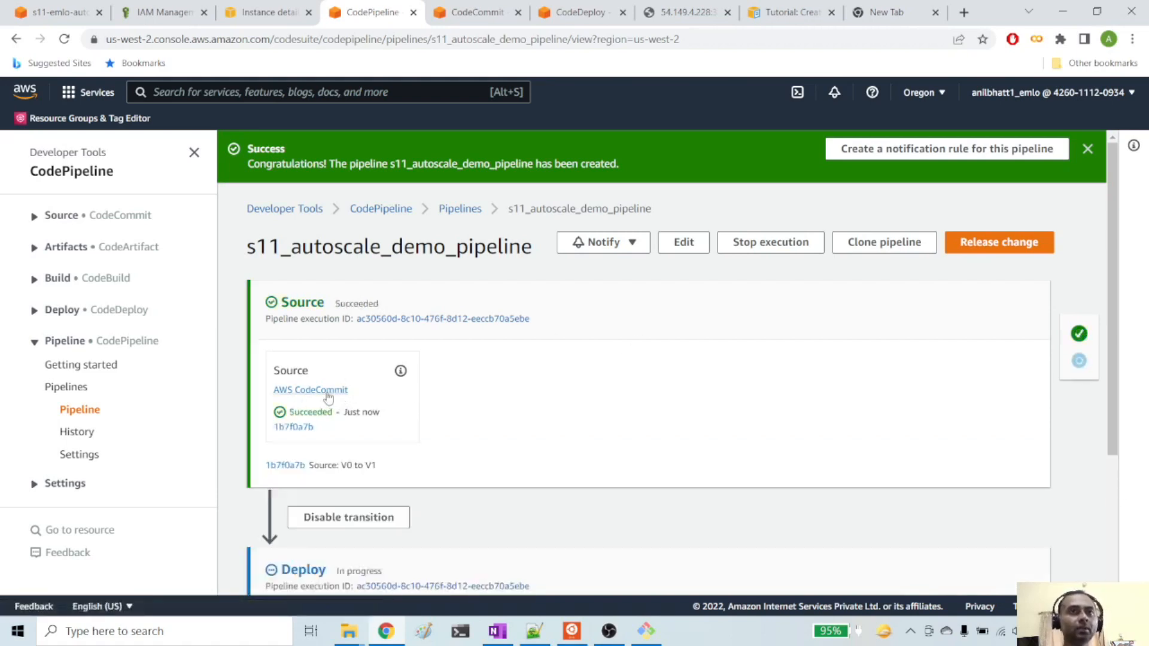
Check the new pipeline's Source and Deploy stages and view the s11_emlo_autoscale_demo application's deployment history in CodeDeploy.
scroll(340, 408, "down", 1)
scroll(340, 408, "down", 2)
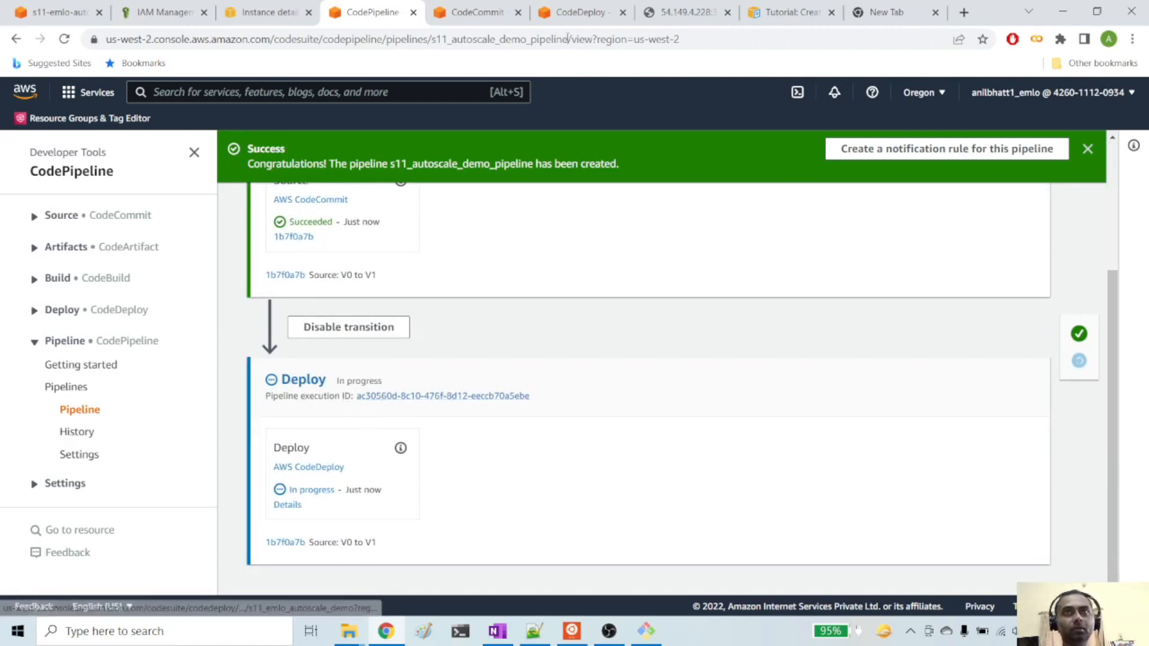
left_click(568, 12)
left_click(390, 426)
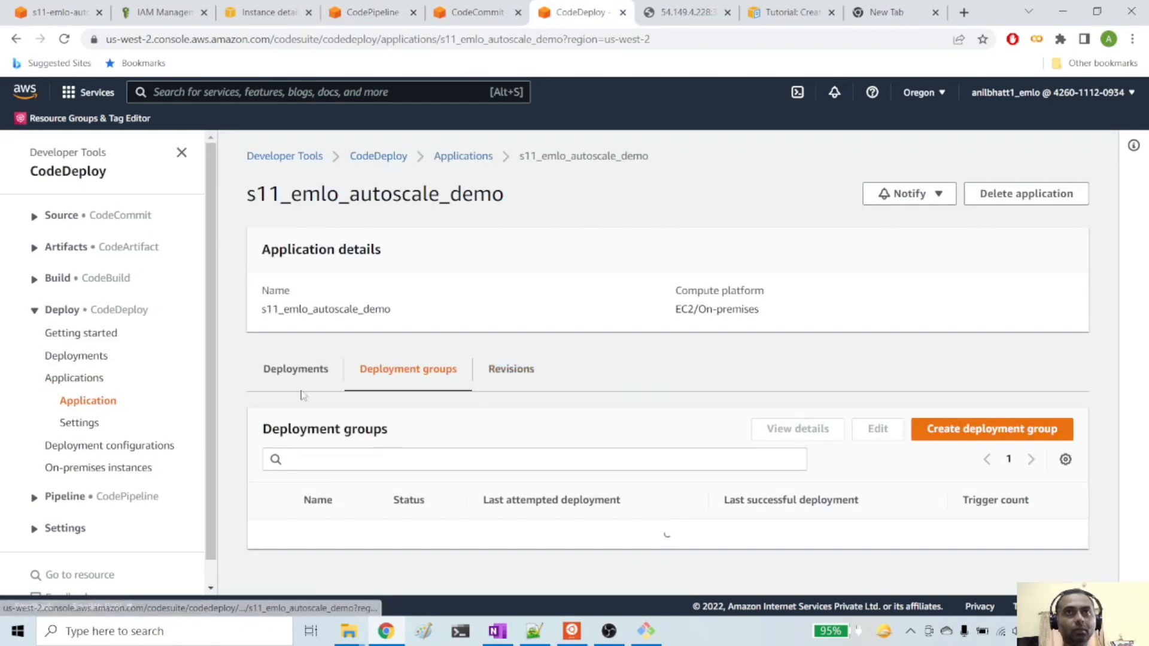
left_click(292, 371)
scroll(419, 414, "down", 1)
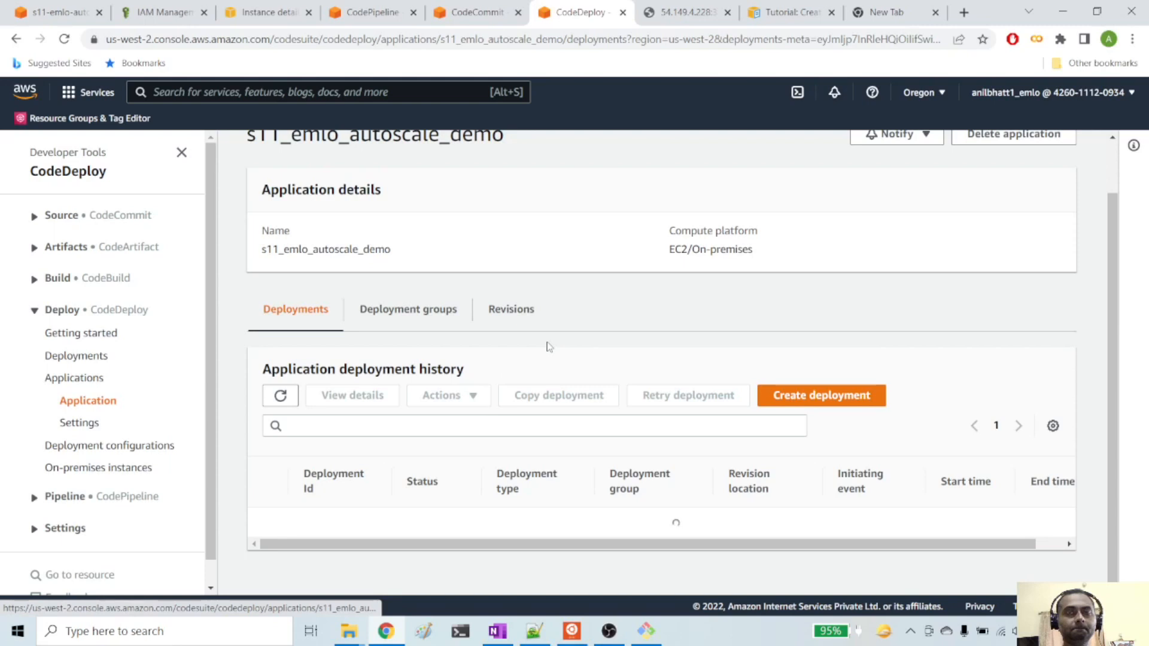
scroll(546, 347, "down", 2)
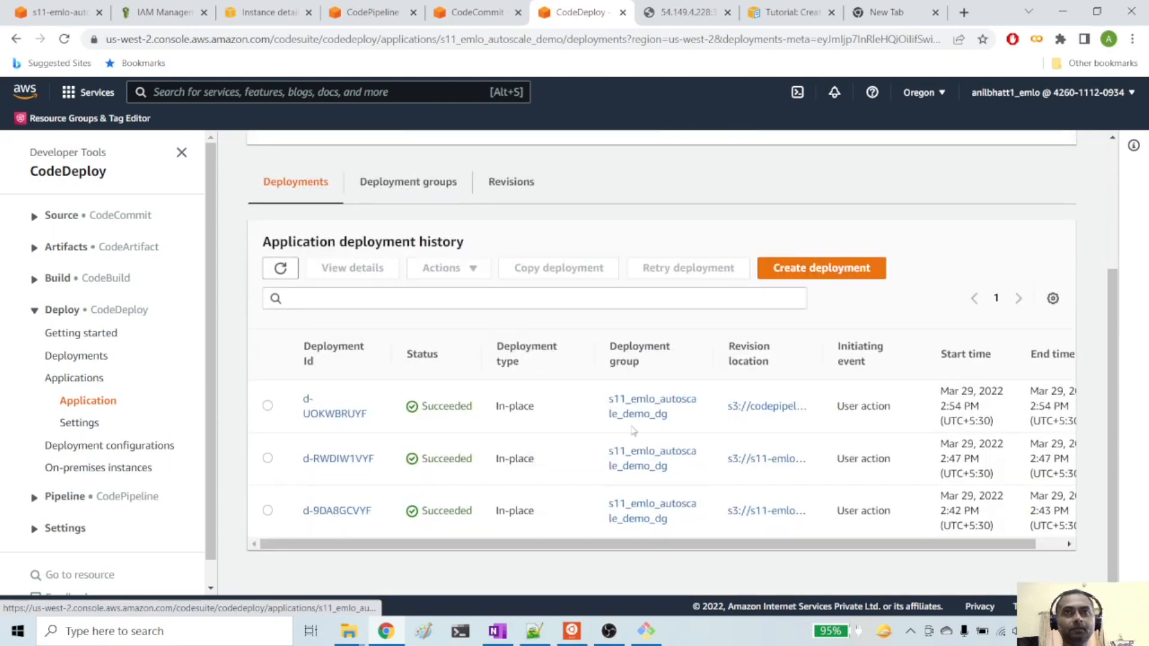
Examine the newest deployment's status, details and revision location, and return to the overall deployment history.
left_click(334, 414)
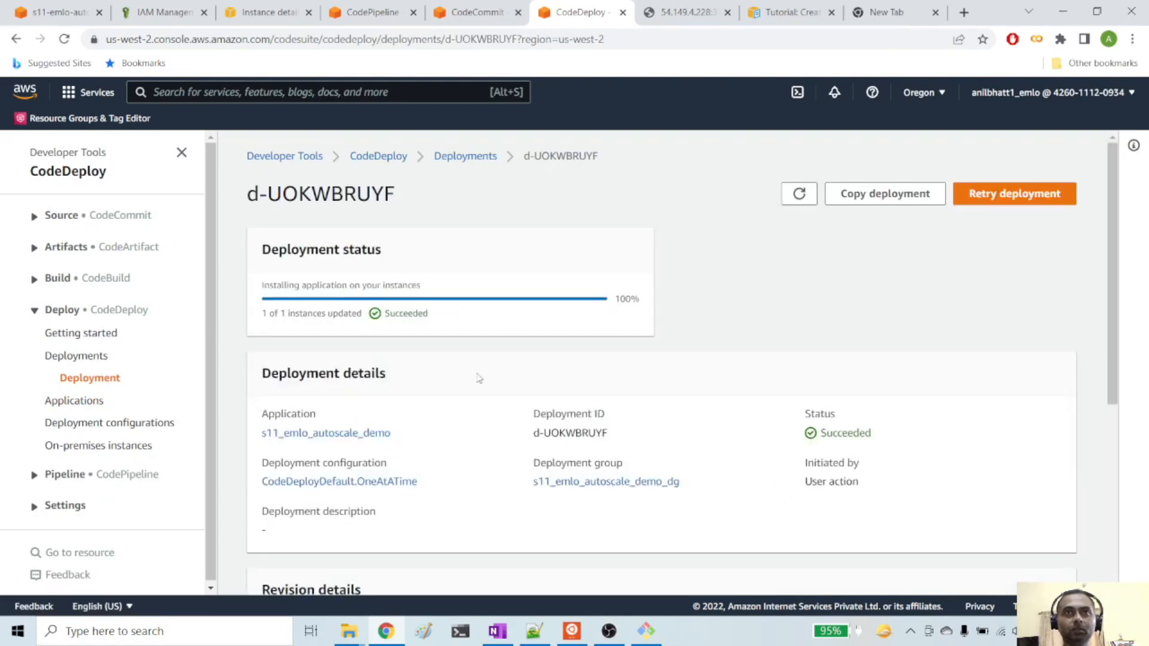
scroll(478, 371, "down", 2)
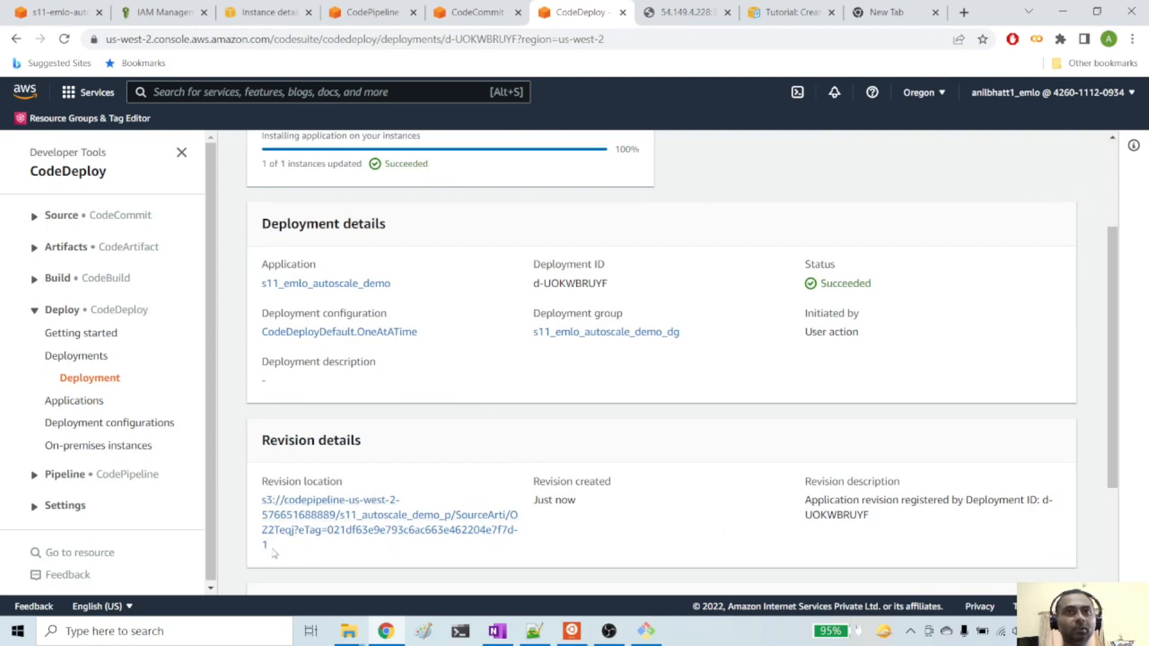
scroll(504, 485, "up", 2)
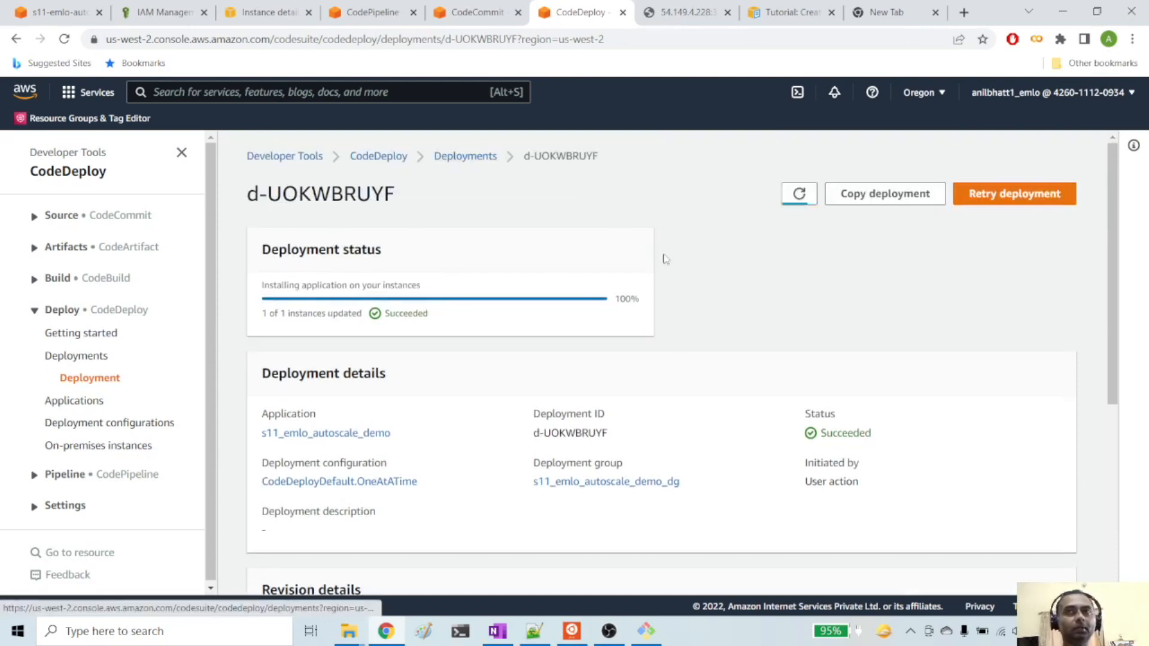
left_click(464, 159)
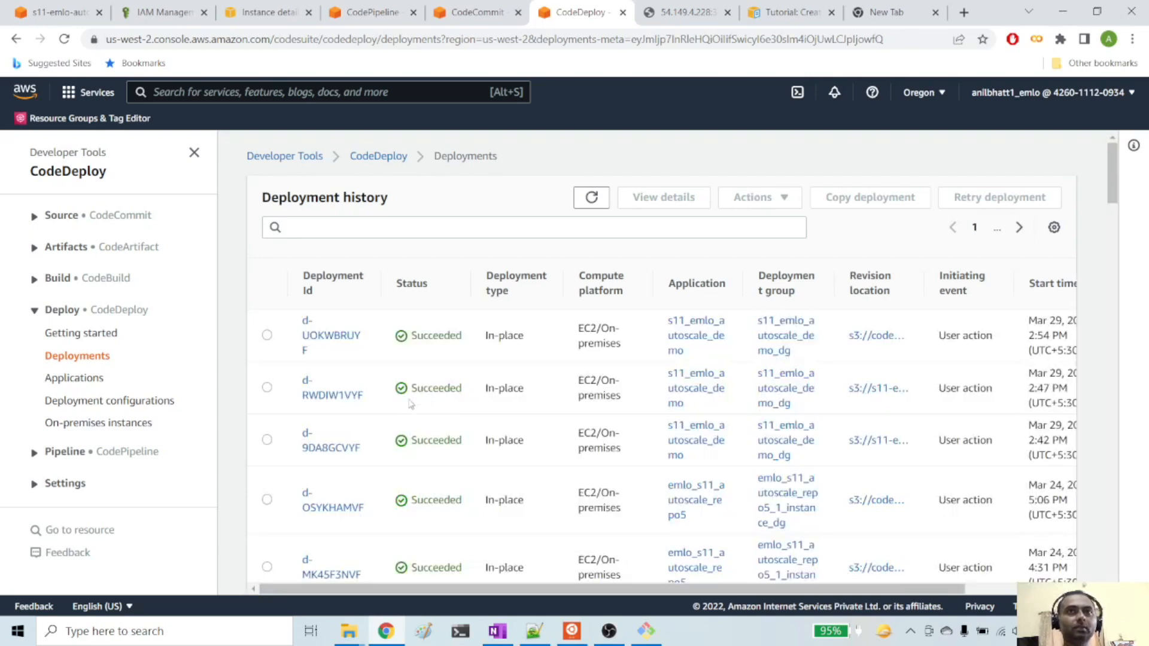
Open the s11_emlo_autoscale_demo application in CodeDeploy and view its deployment history.
left_click(84, 377)
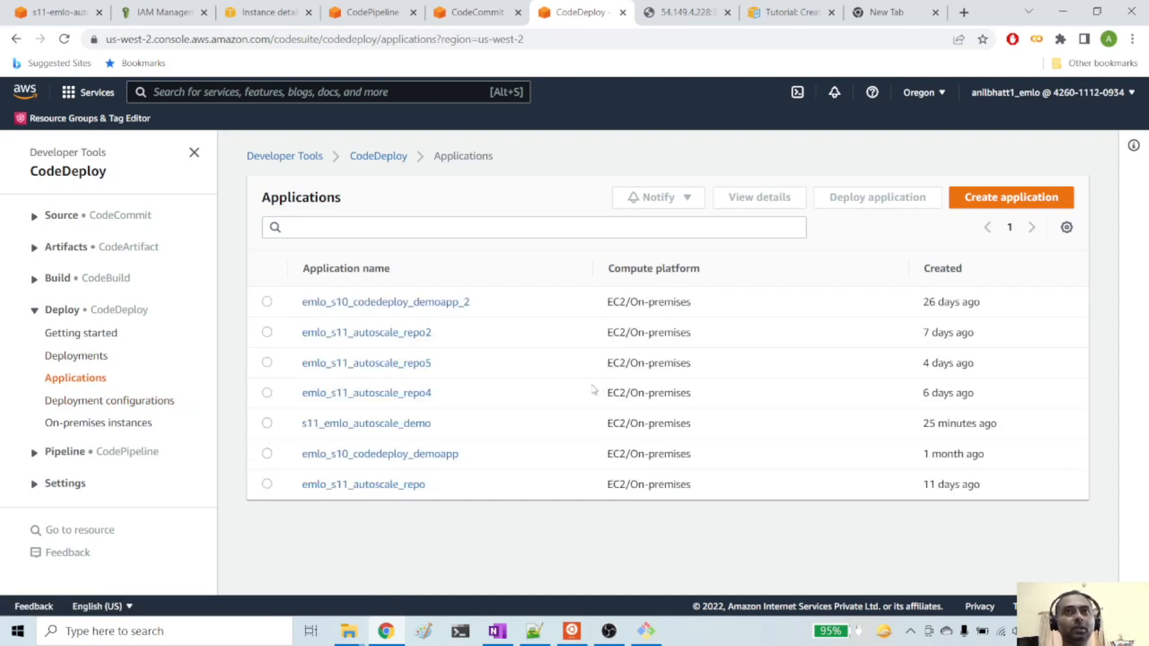
left_click(397, 425)
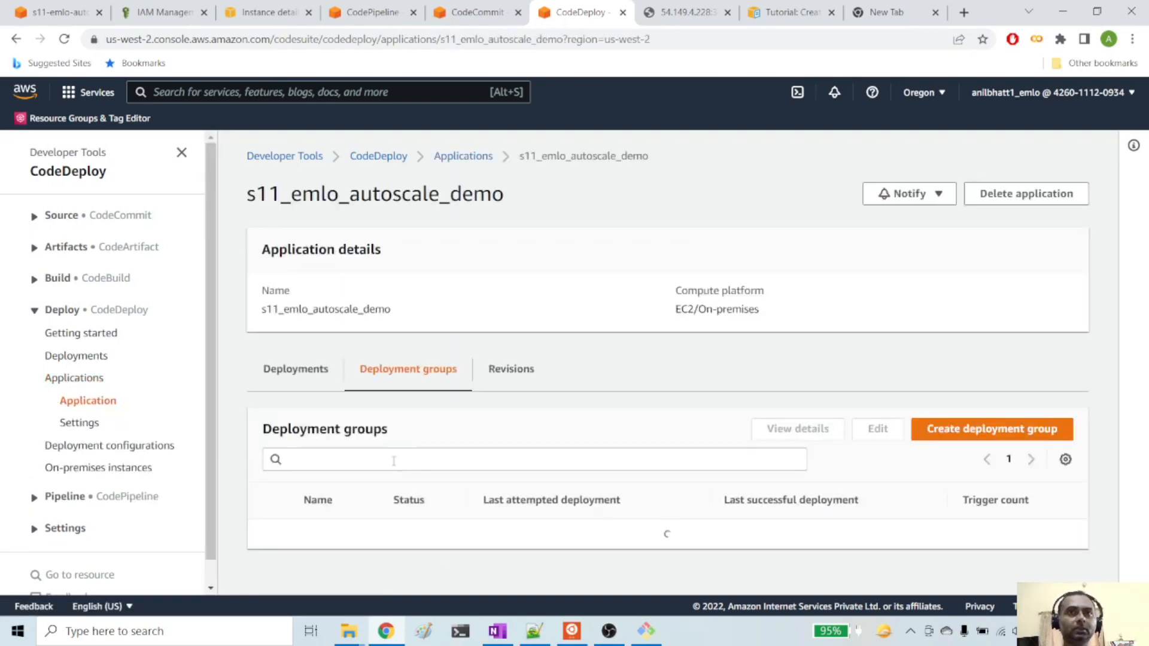
left_click(279, 368)
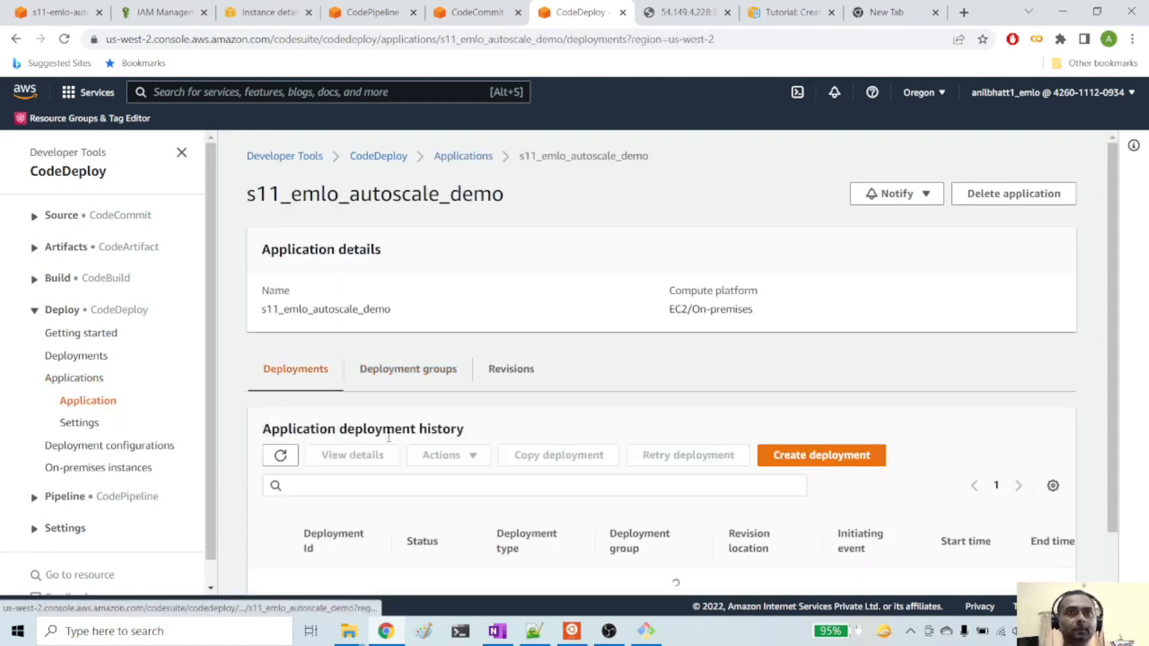
scroll(518, 452, "down", 1)
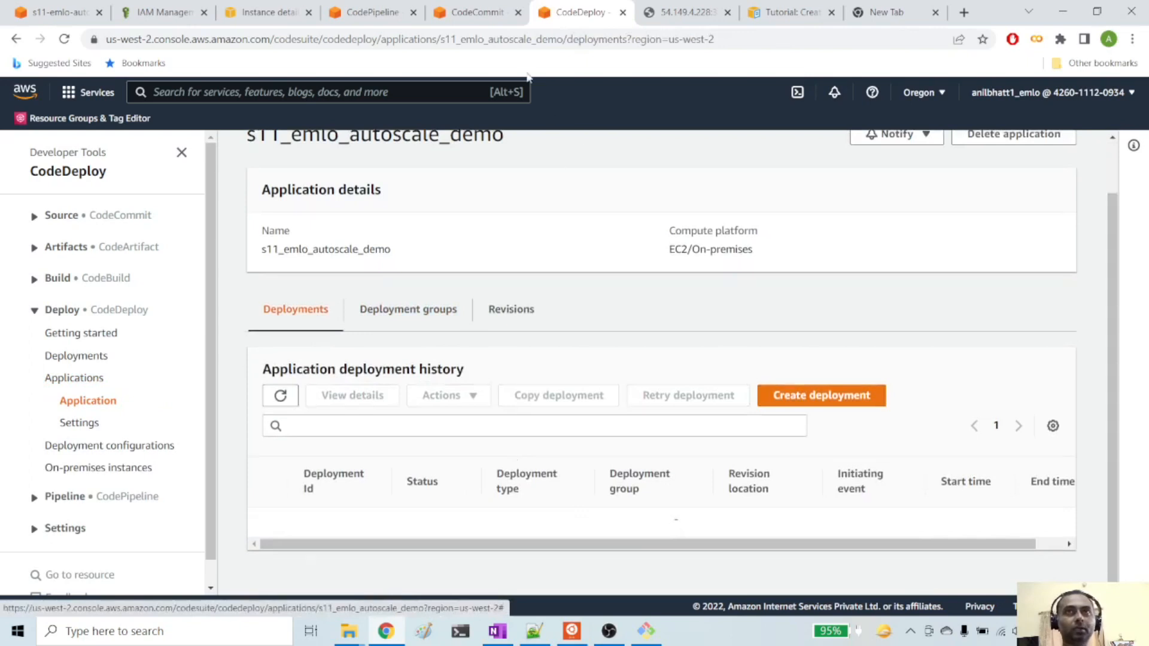
Check the version text of index.js in CodeCommit, then change it to V2 in the local index.js in Notepad++ and save.
key("ctrl+shift+Tab")
left_click(900, 366)
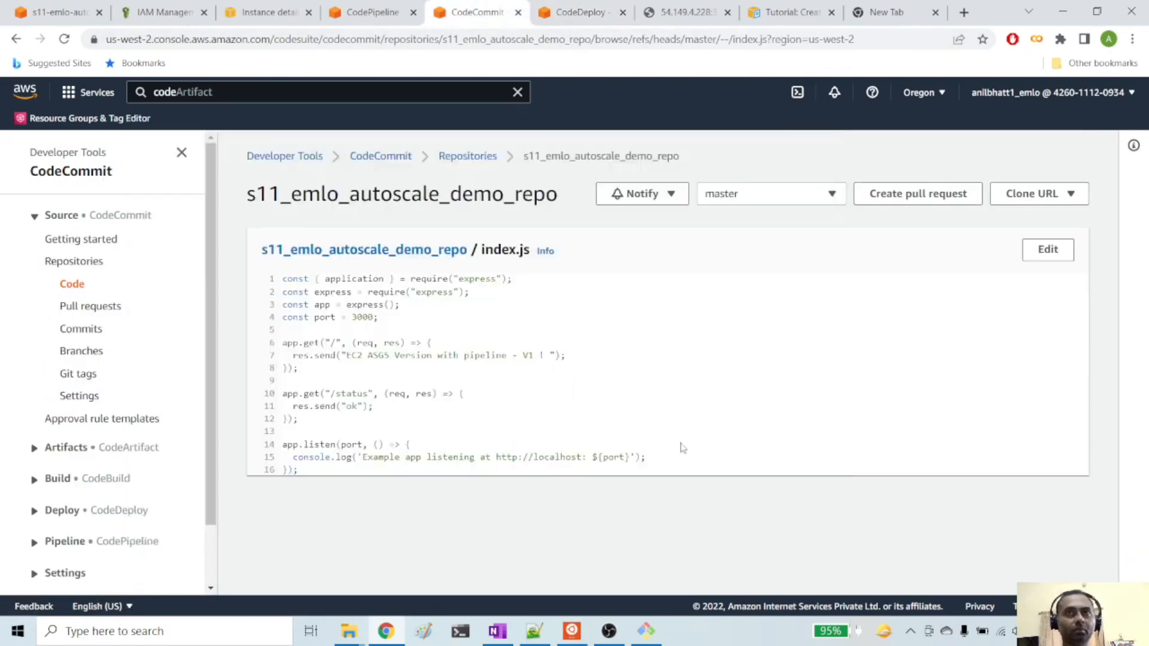
double_click(534, 358)
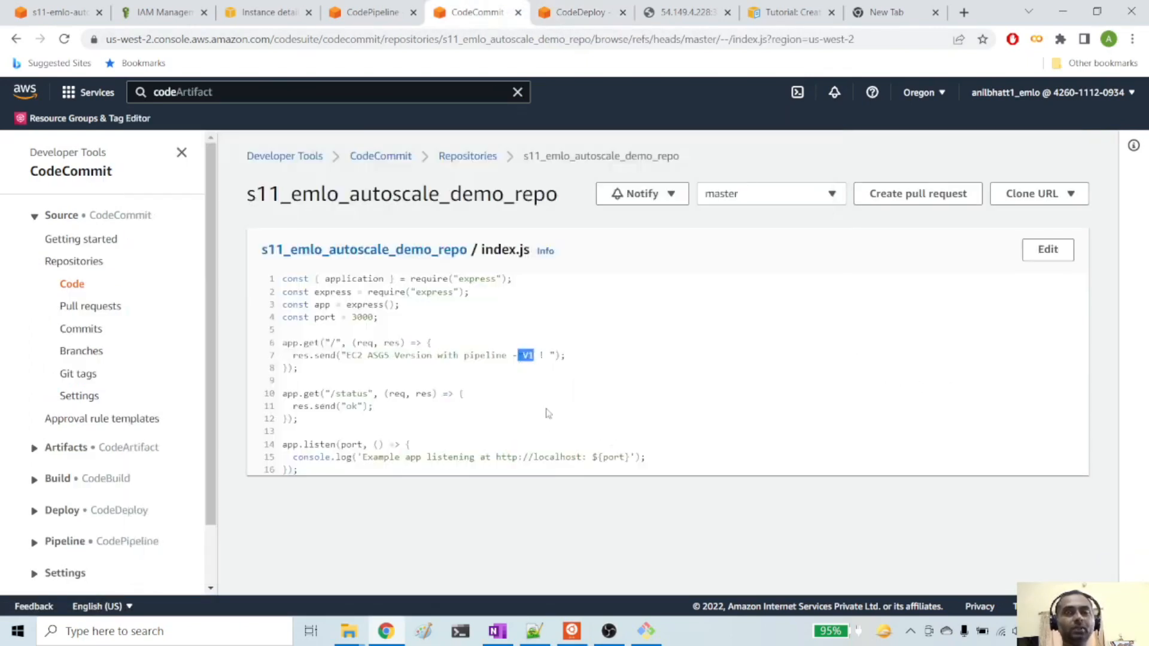
left_click(536, 634)
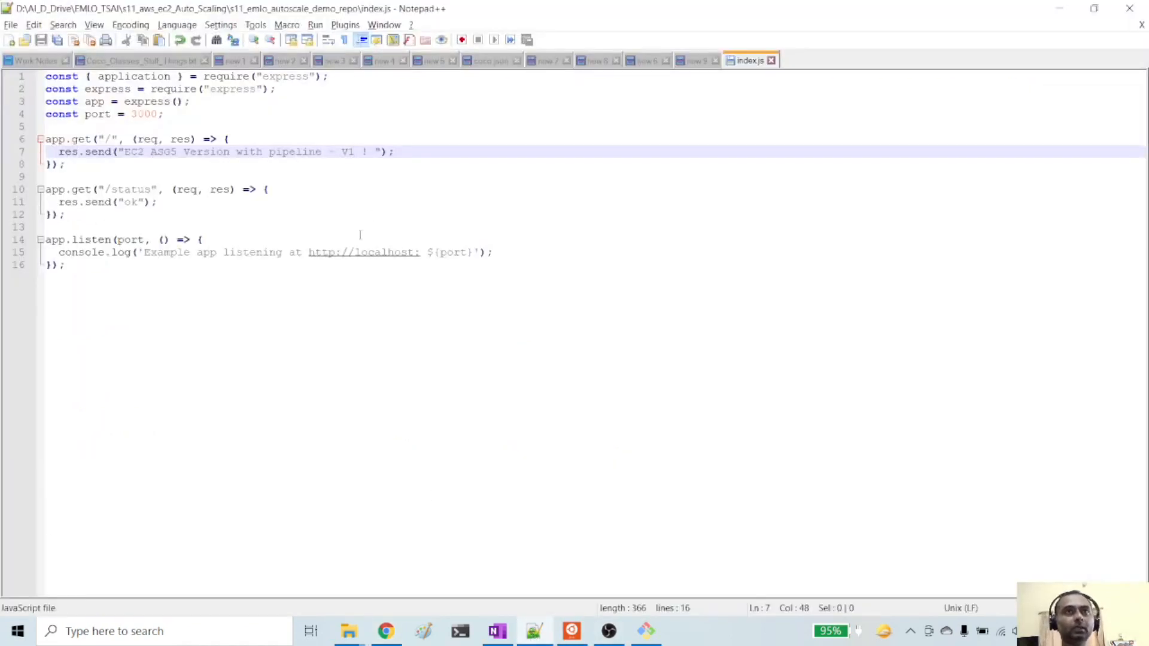
key("BackSpace")
type("2")
key("ctrl+s")
Switch to Git Bash, stage all changes in the repository, and commit them with the message "V1 to V2".
key("alt+Tab")
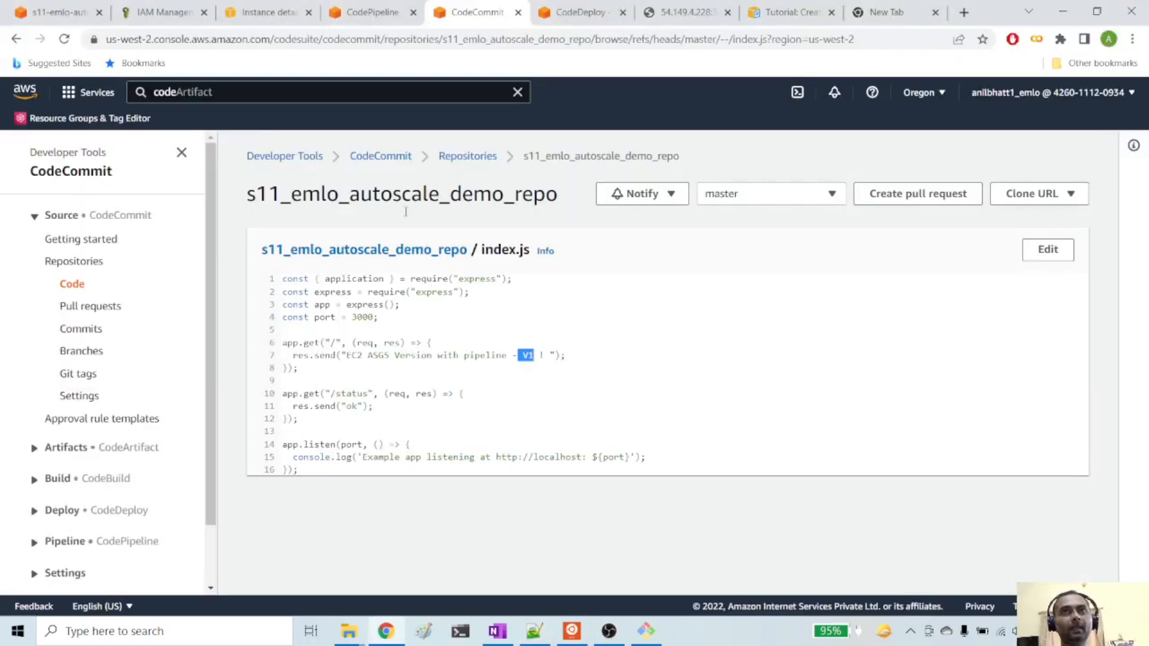
left_click(646, 631)
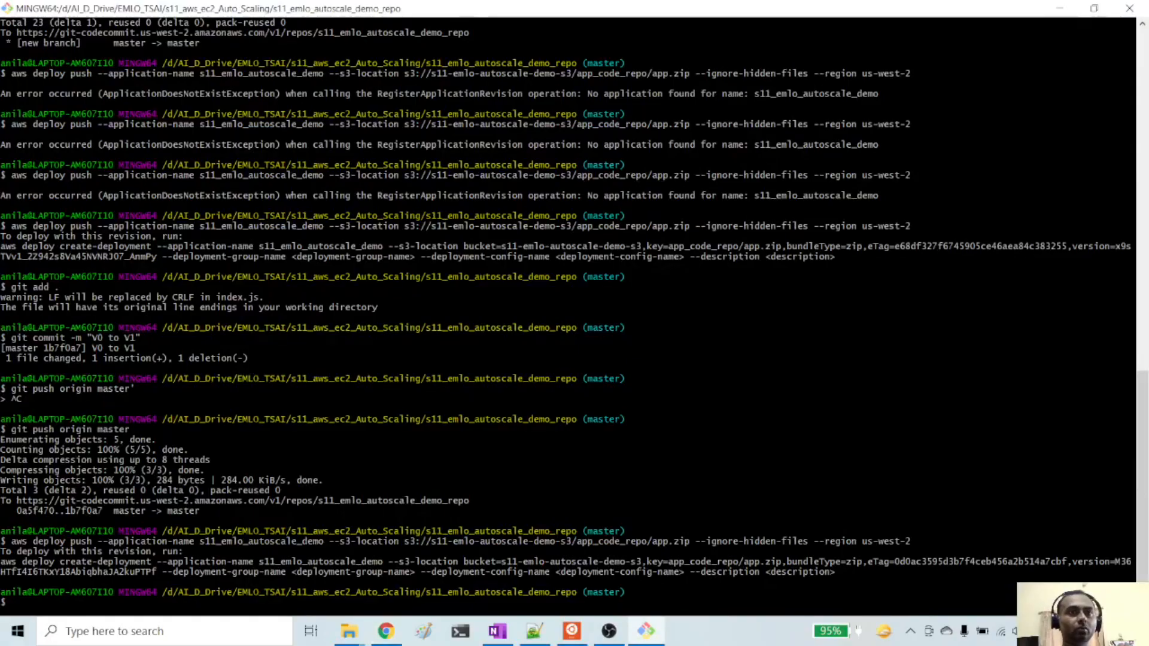
type("git add .")
key("Return")
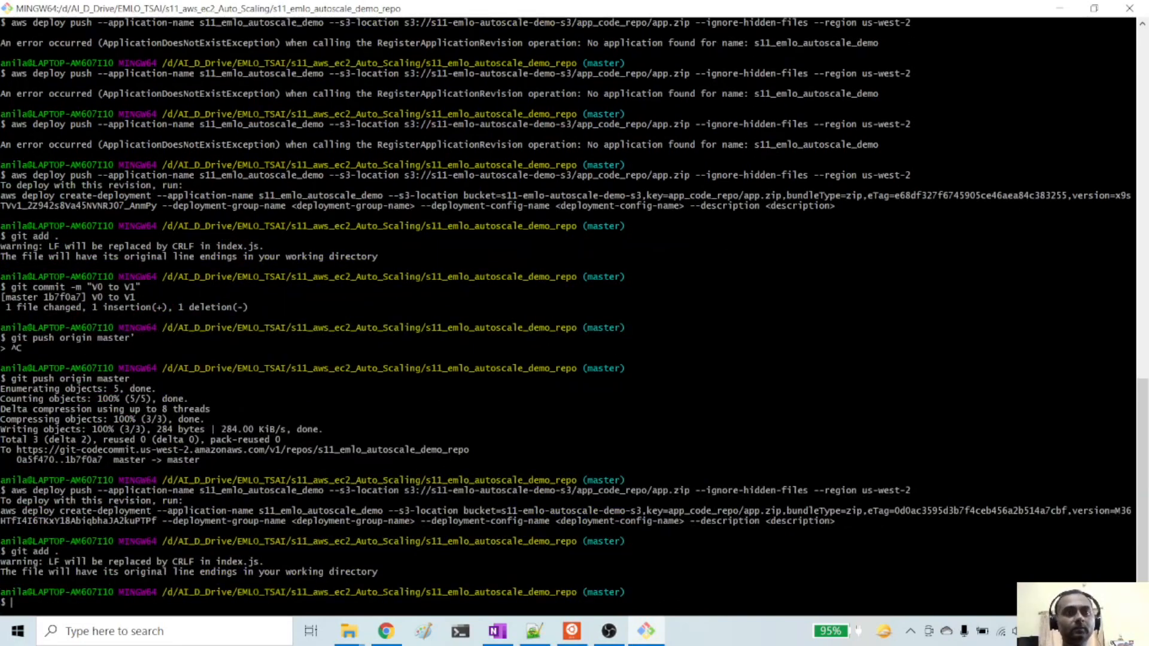
type("gi")
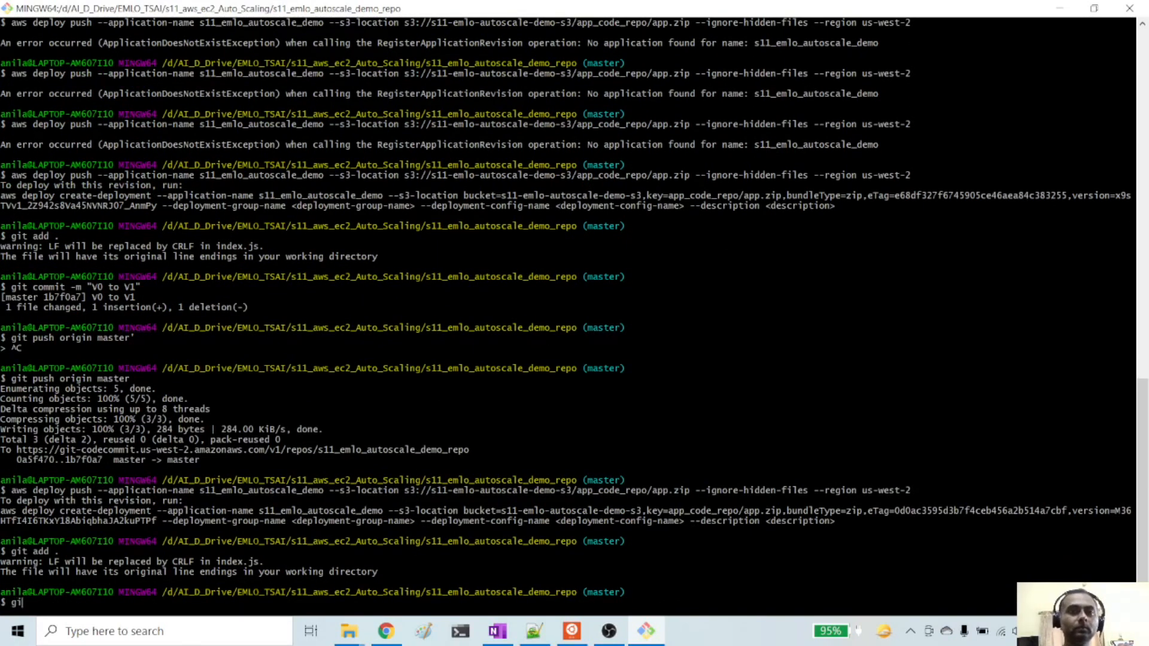
type("t commit -m \"")
key("Caps_Lock")
type("V1")
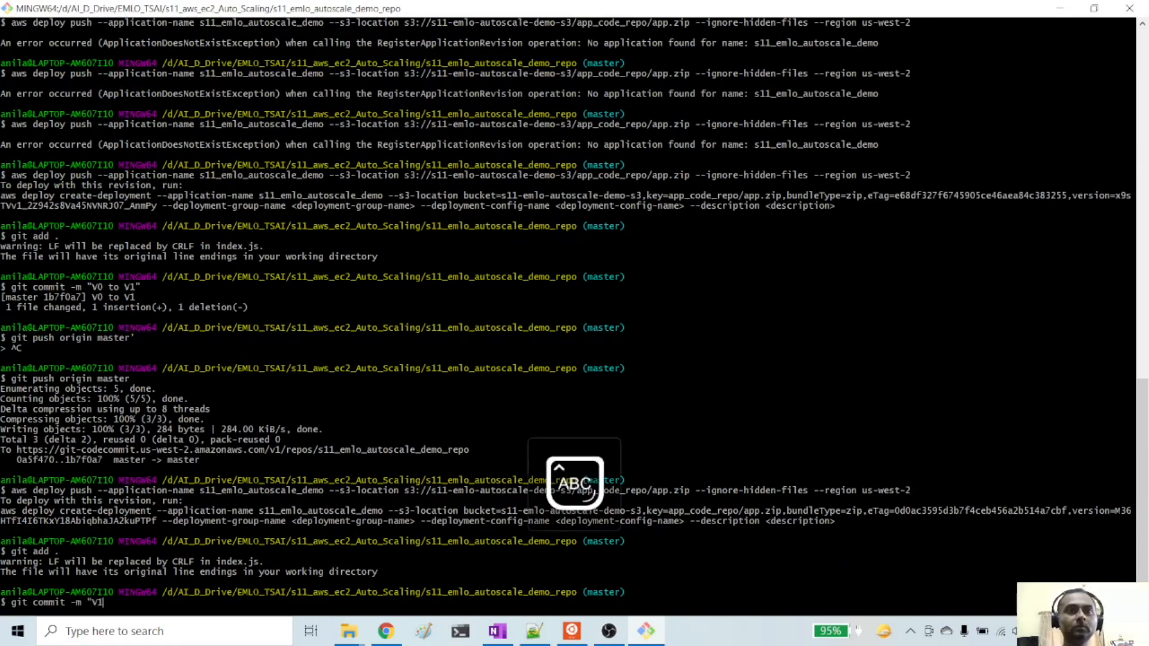
key("Caps_Lock")
type("to")
key("Caps_Lock")
type("V2\"")
key("Return")
Push the commit to the master branch of origin.
key("Caps_Lock")
type("git ")
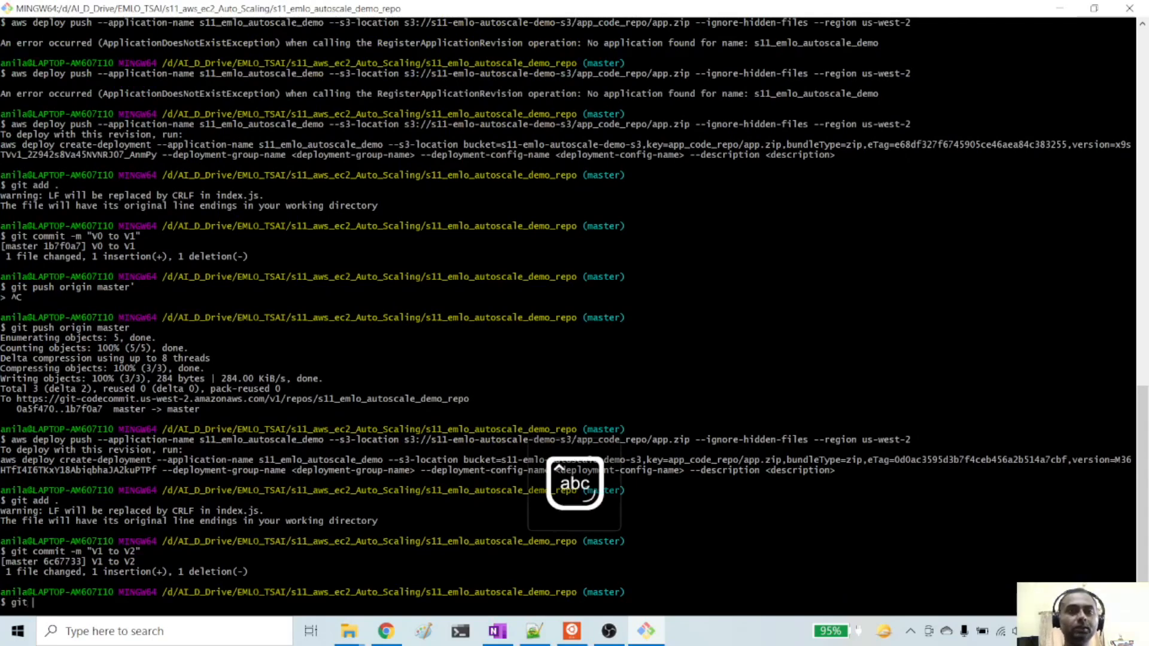
type("push ori")
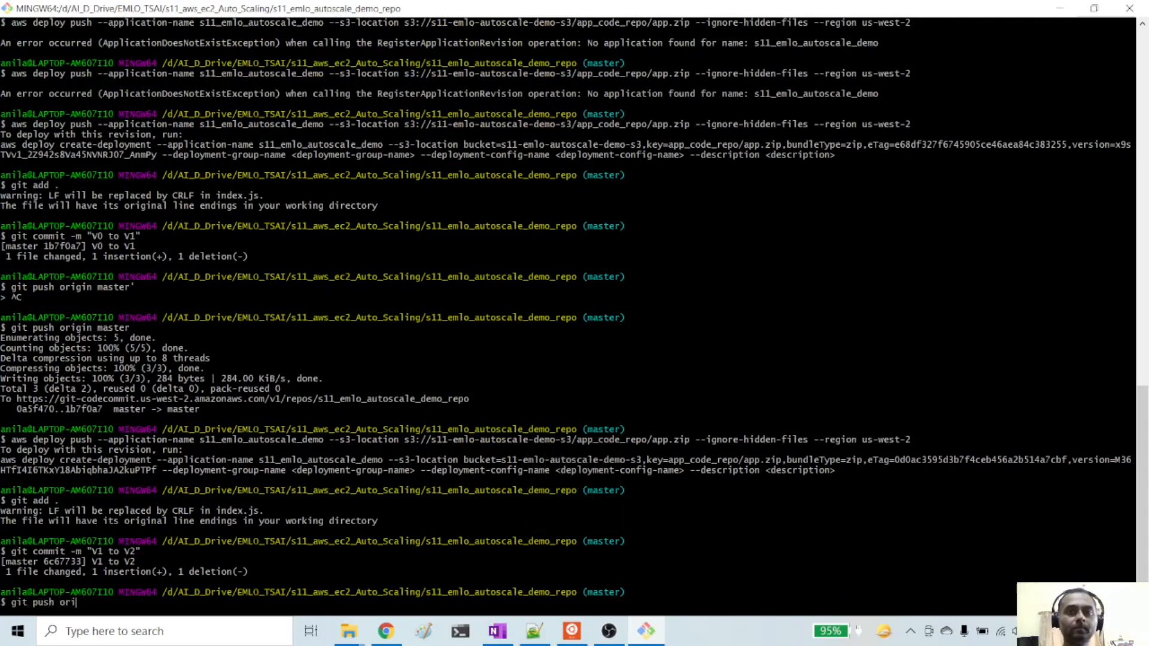
type("gin master")
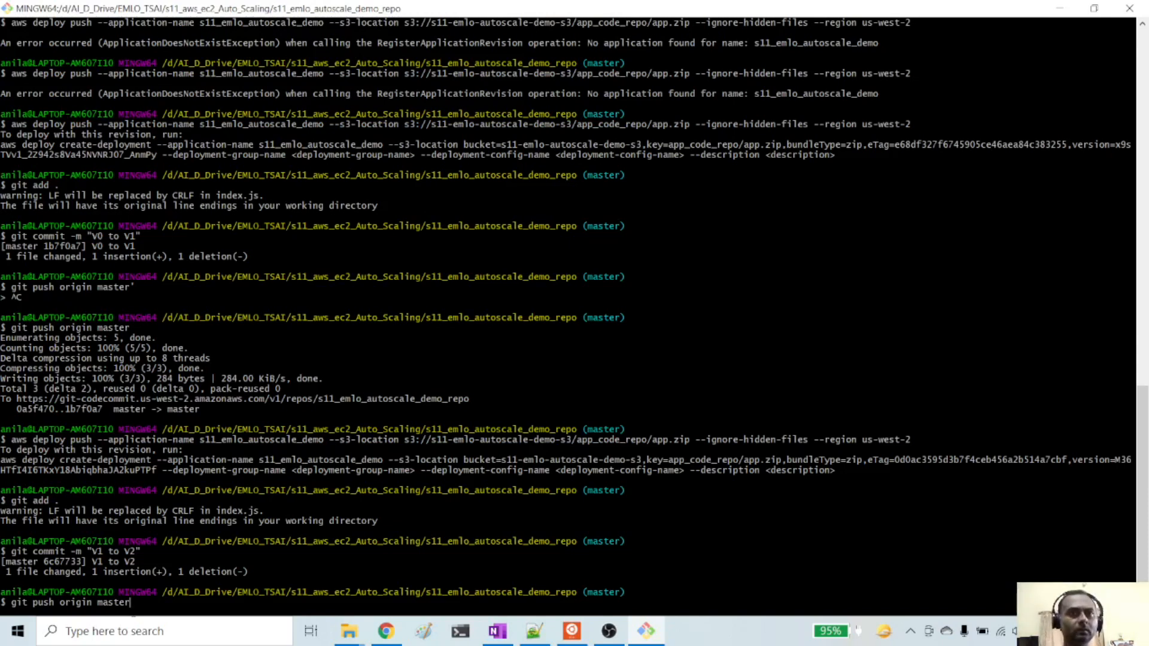
key("Return")
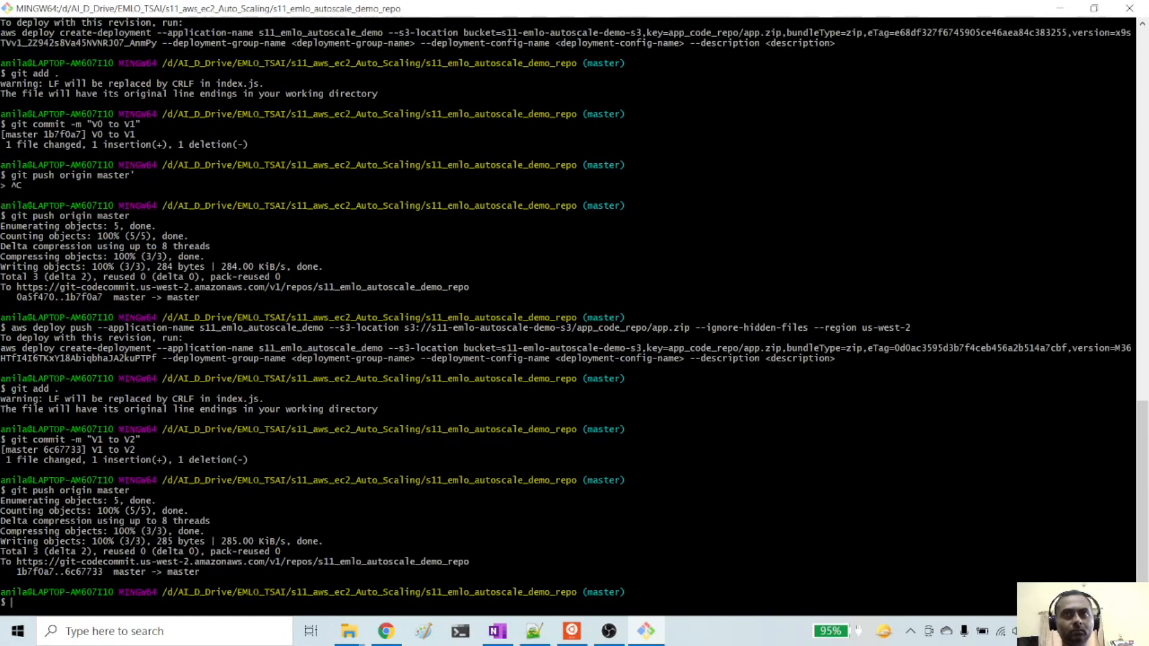
Reload index.js in the CodeCommit repository in the browser and check the version text on line 7.
key("alt+Tab")
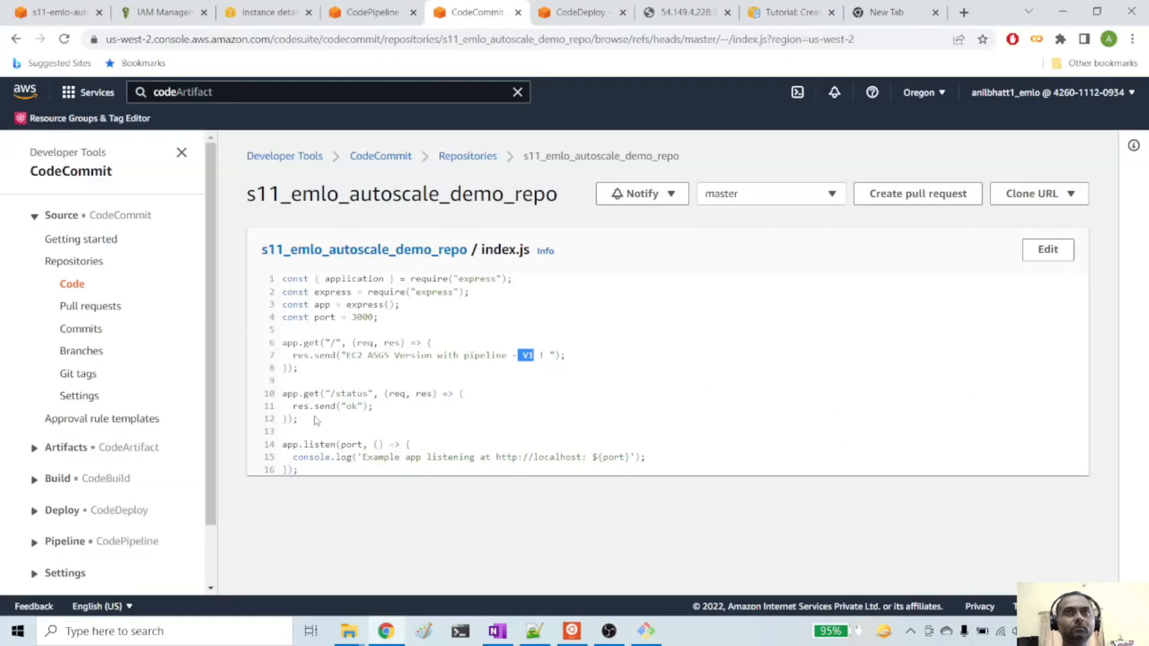
left_click(64, 39)
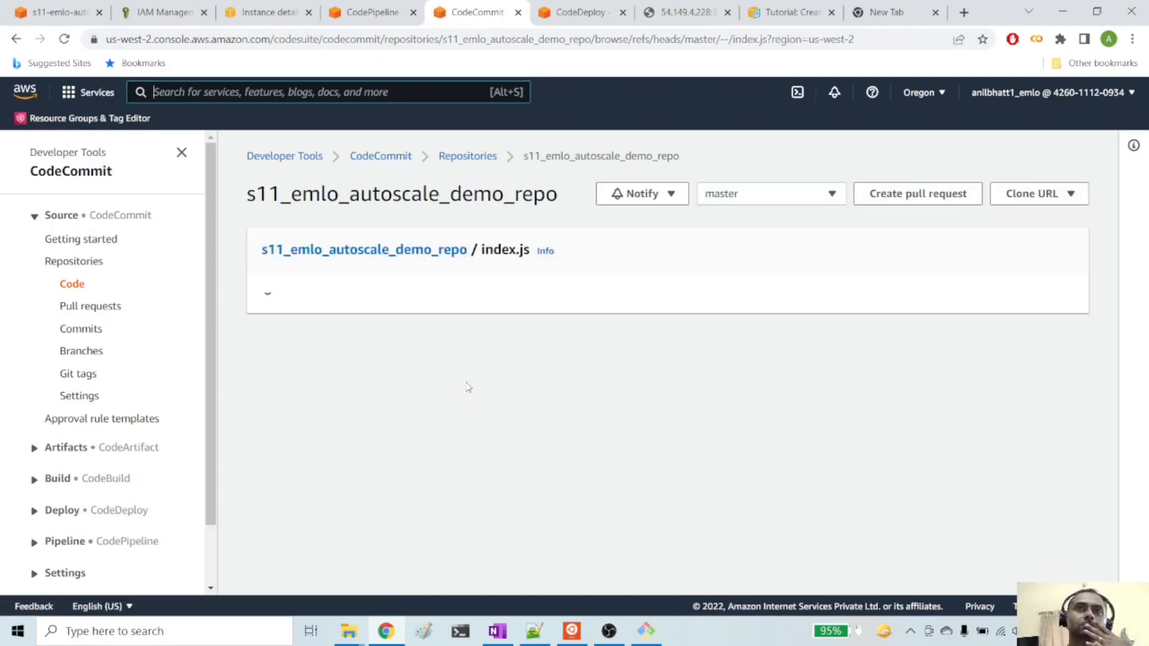
left_click_drag(539, 356, 517, 356)
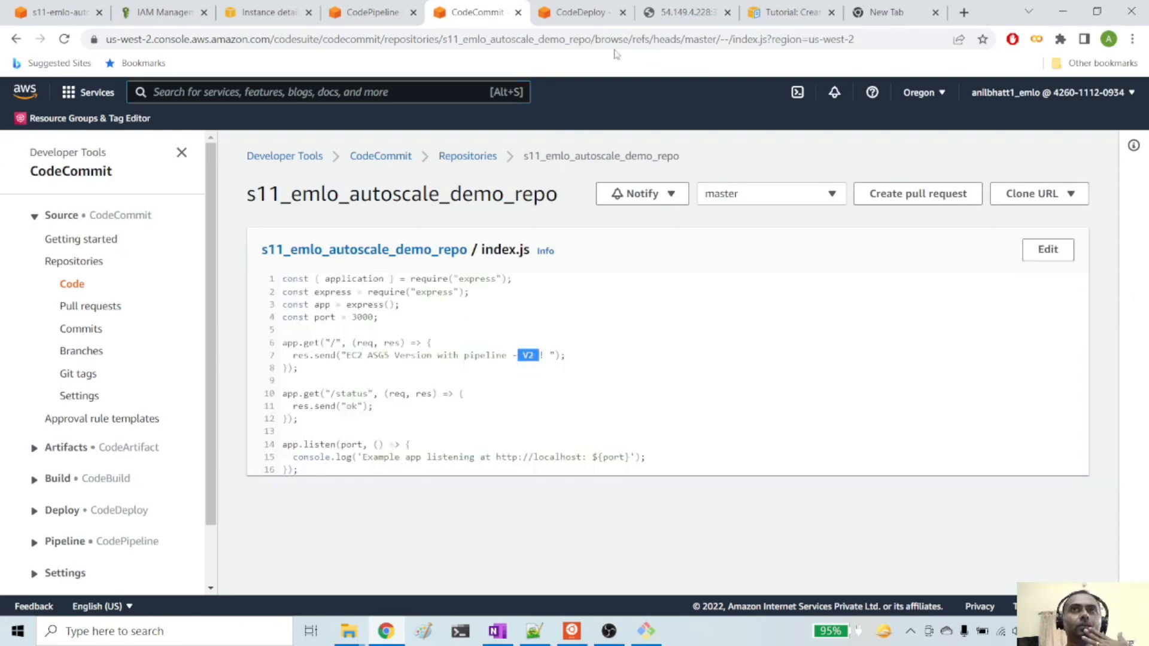
Go to the CodePipeline pipelines list and check the most recent execution and source revision of s11_autoscale_demo_pipeline.
left_click(572, 15)
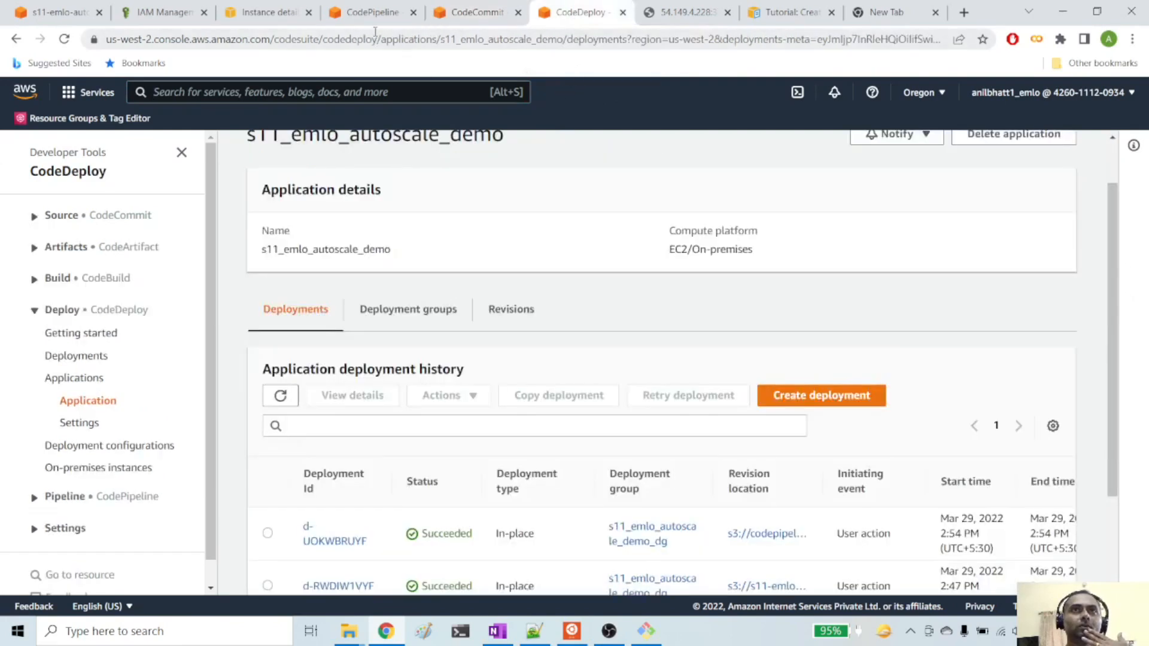
left_click(371, 13)
scroll(389, 324, "up", 3)
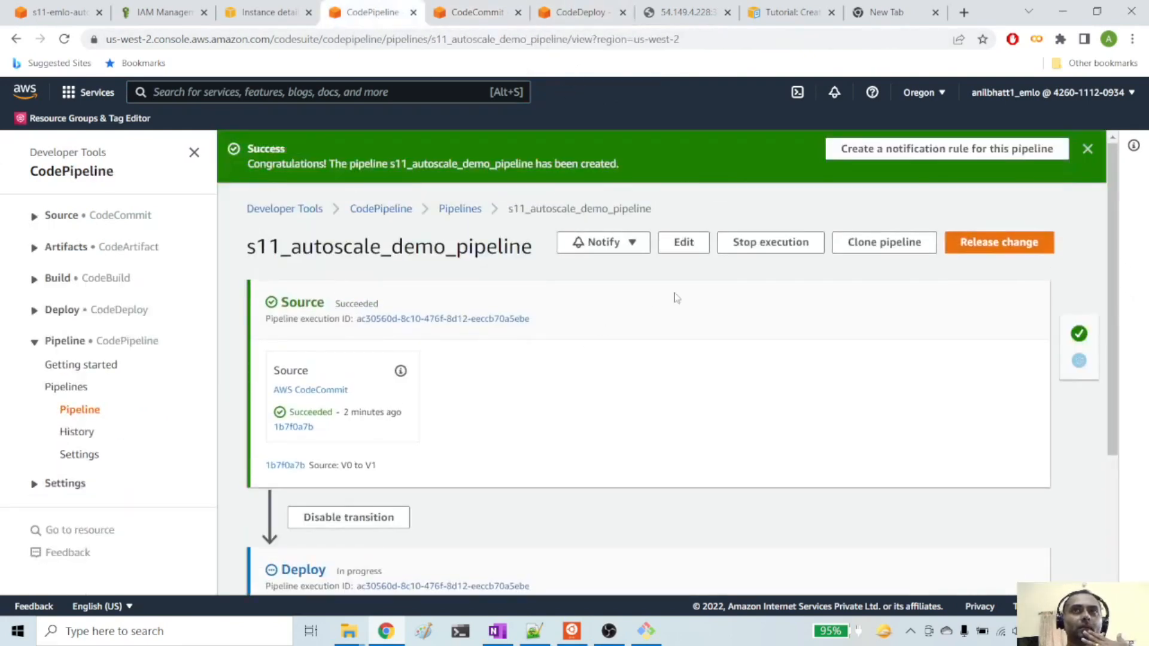
left_click(458, 210)
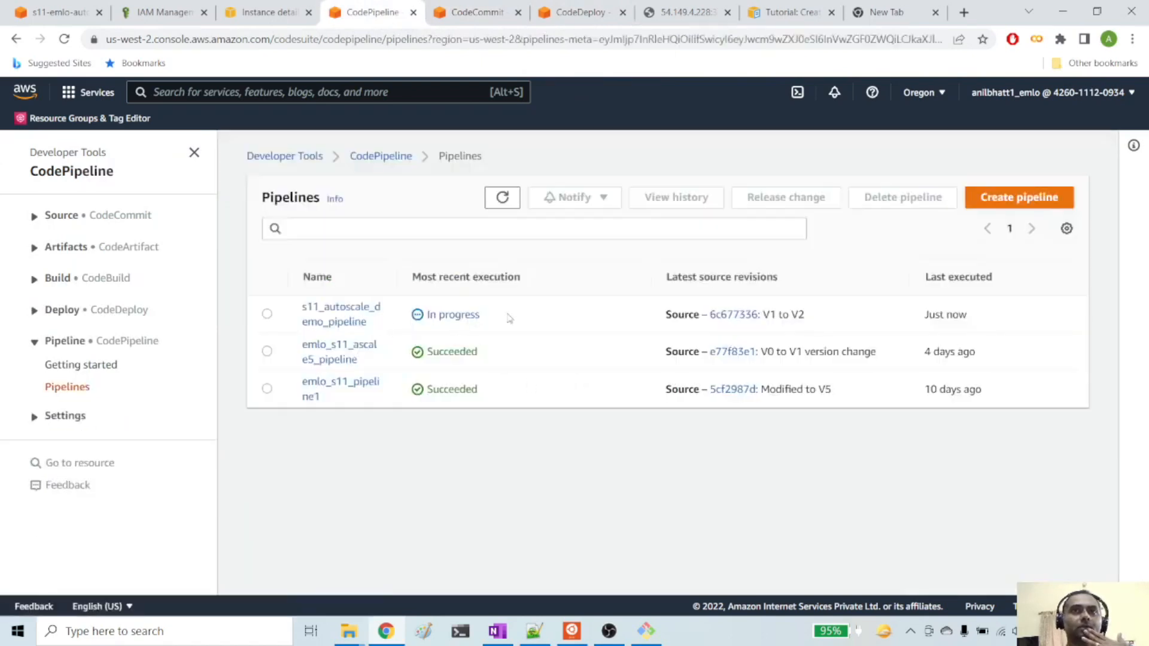
Reload the s11_emlo_autoscale_demo application's CodeDeploy page and check its deployment history for the new deployment.
left_click(584, 13)
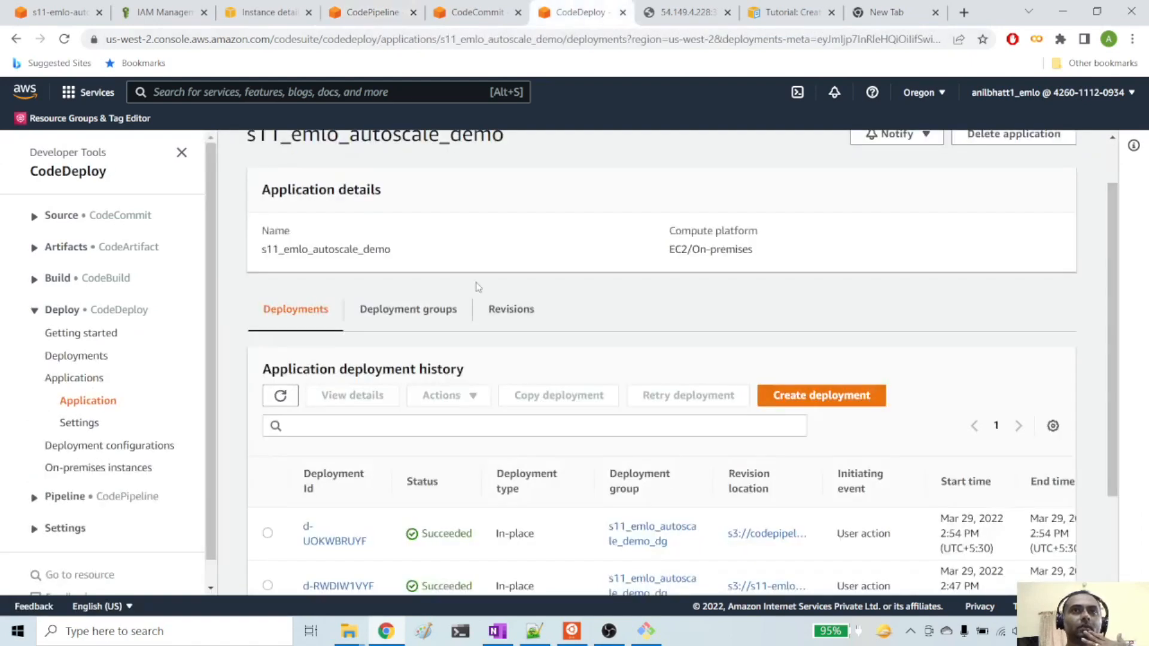
scroll(233, 221, "down", 2)
left_click(65, 39)
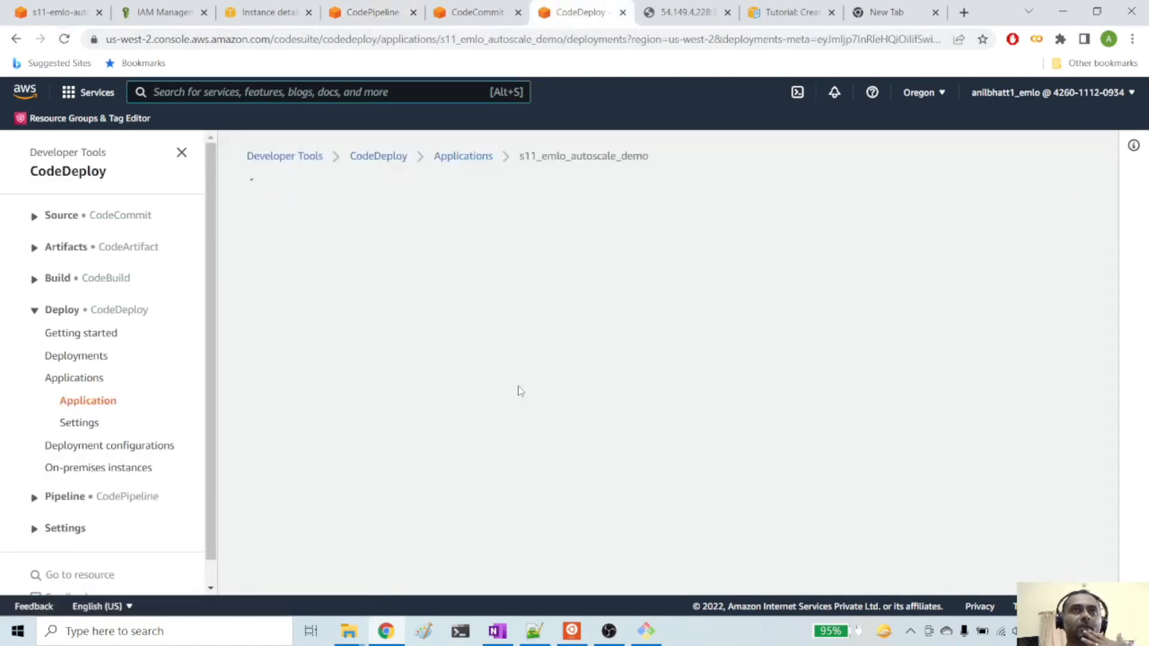
scroll(526, 431, "down", 1)
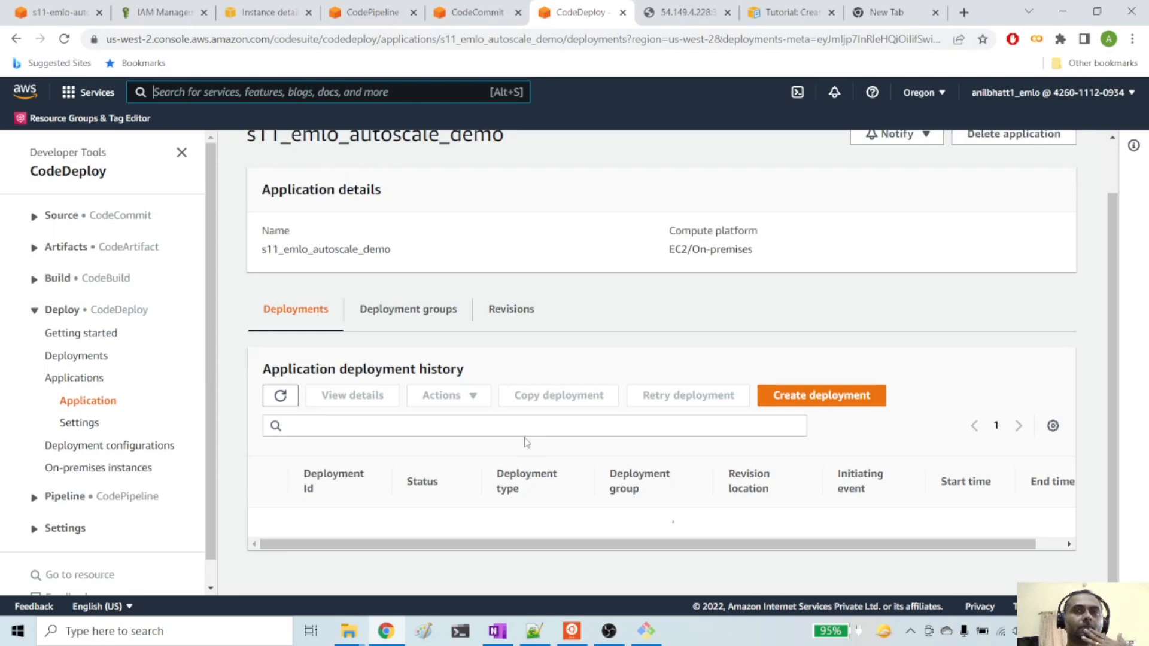
scroll(527, 443, "down", 3)
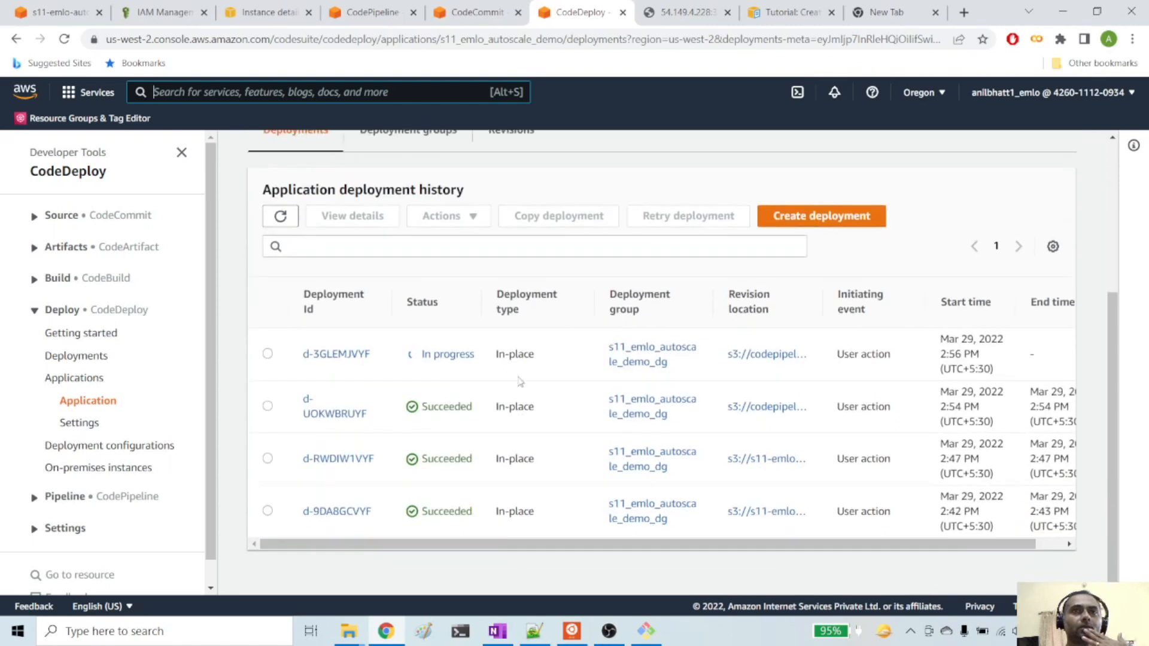
Open the newest deployment and examine its status, revision details and the instance's lifecycle events.
left_click(337, 354)
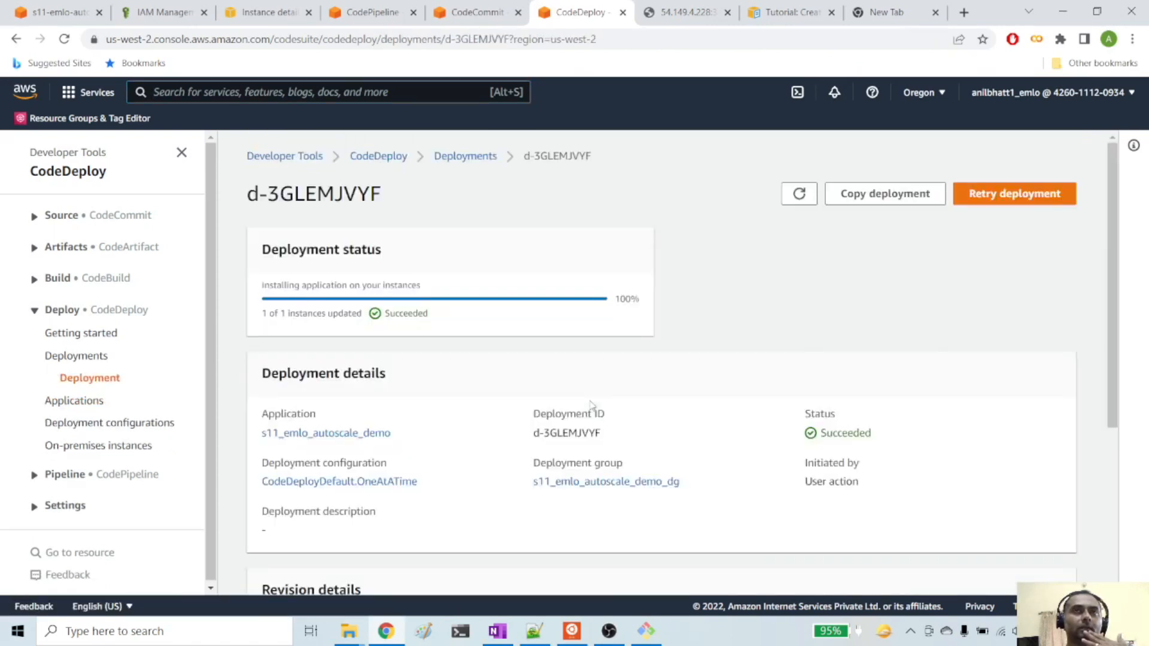
scroll(591, 407, "down", 5)
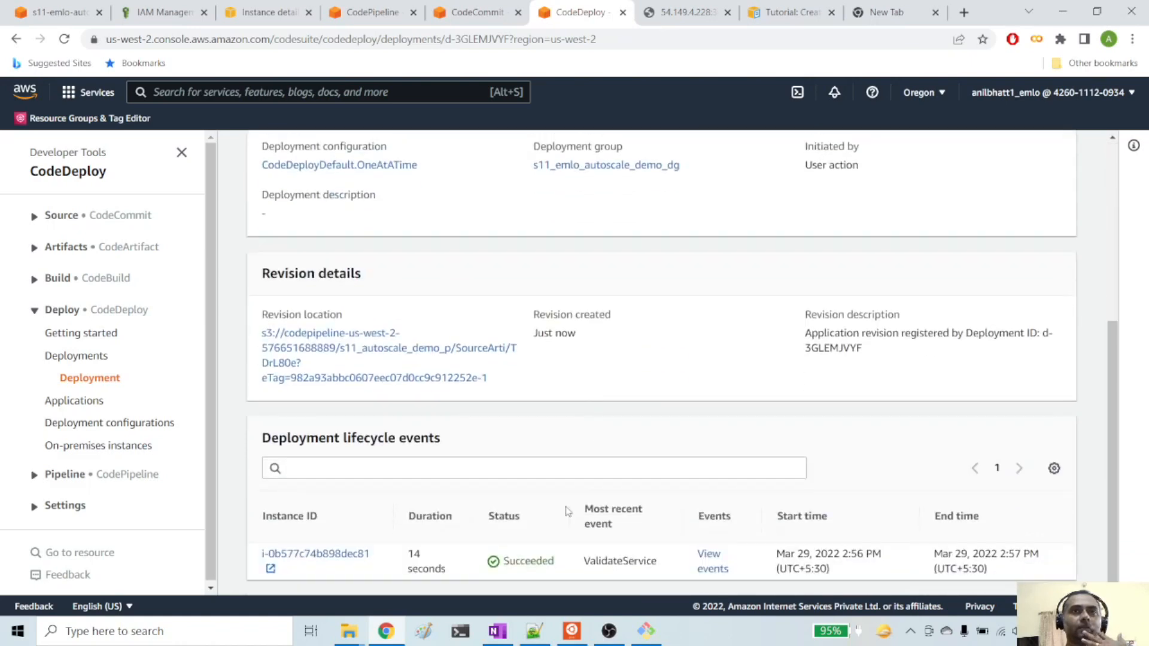
left_click(709, 562)
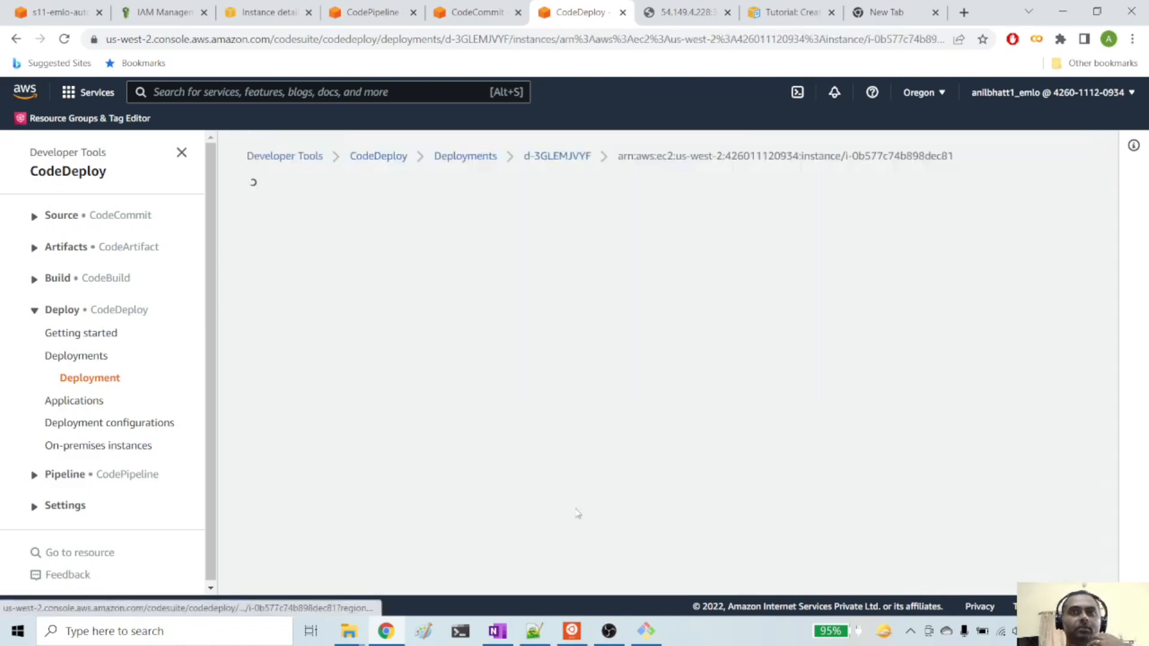
scroll(590, 436, "down", 5)
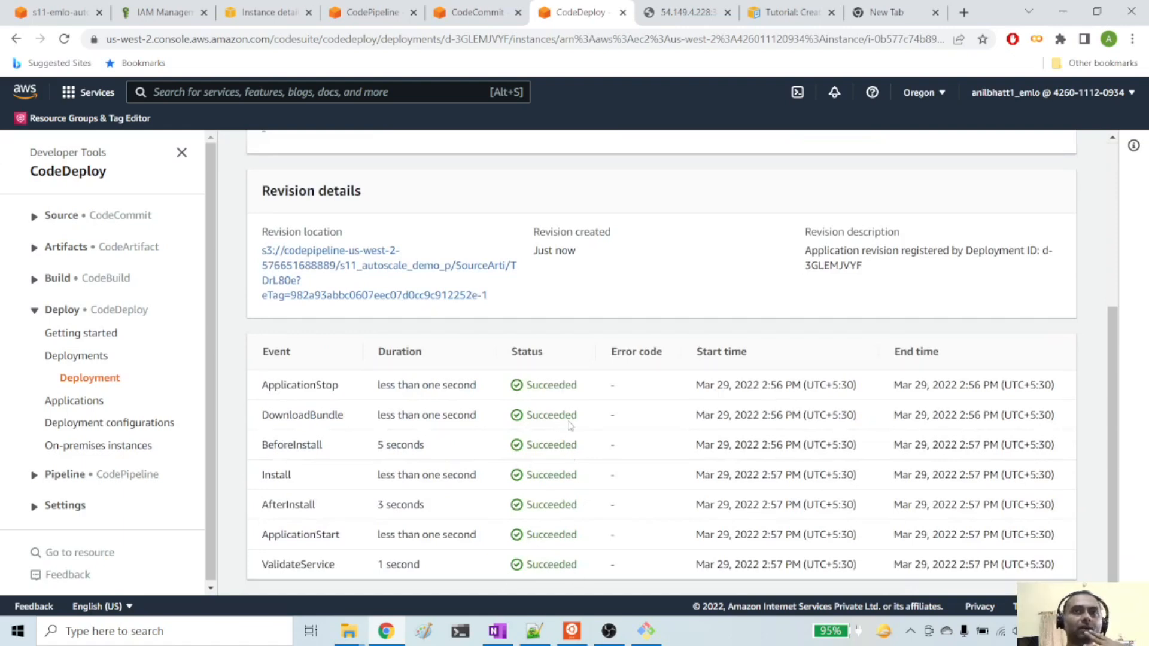
Reload the app page at 54.149.4.228:3000 and rerun curl localhost:3000 in the Ubuntu terminal to check the served version.
left_click(689, 12)
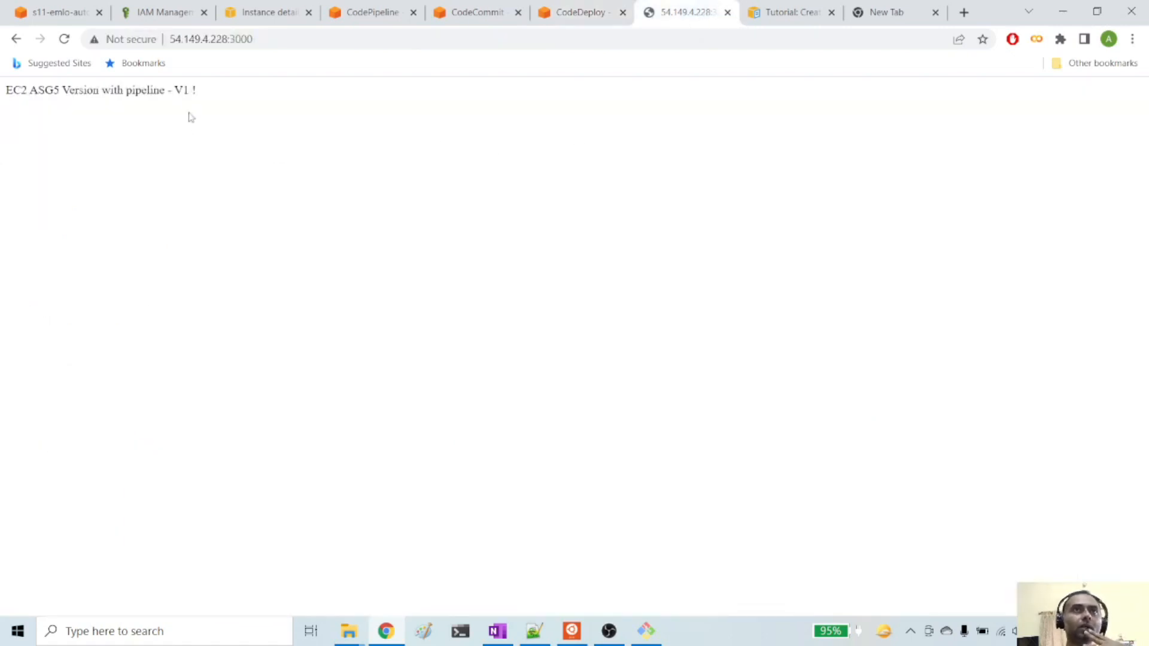
left_click(64, 39)
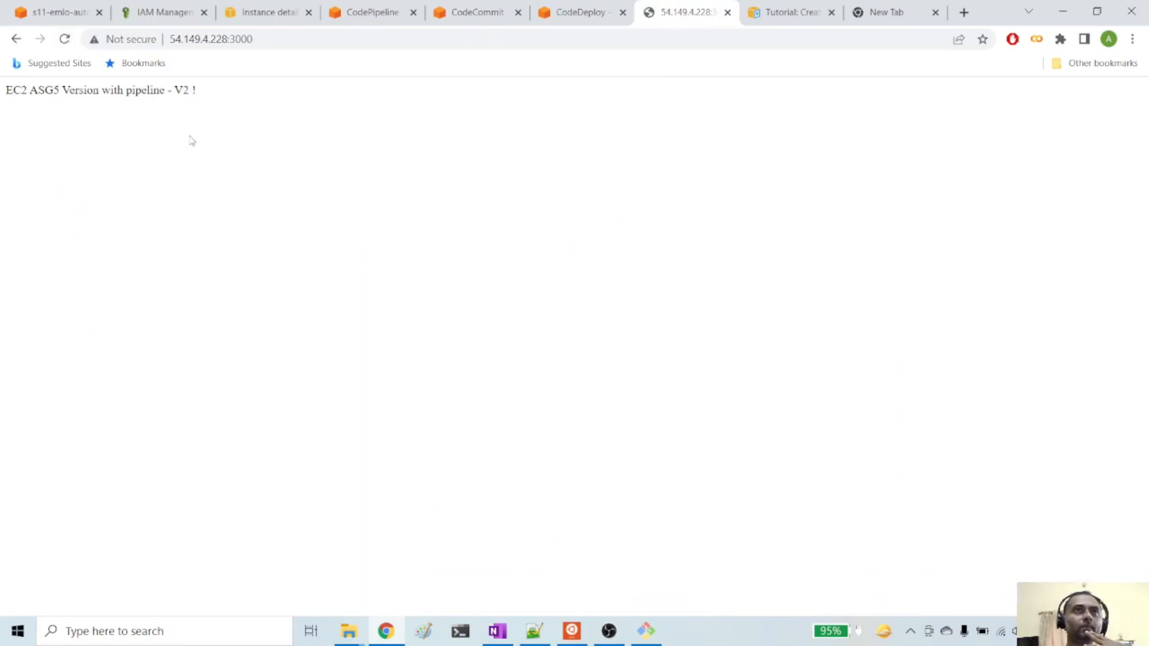
left_click(568, 638)
key("Up")
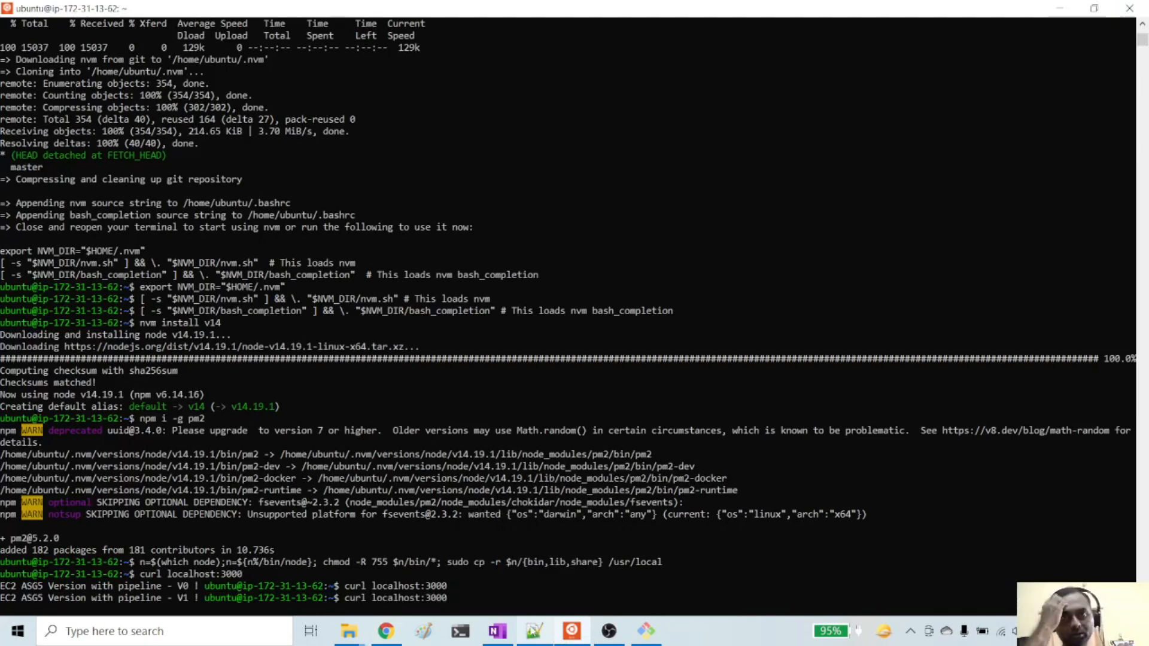
key("Return")
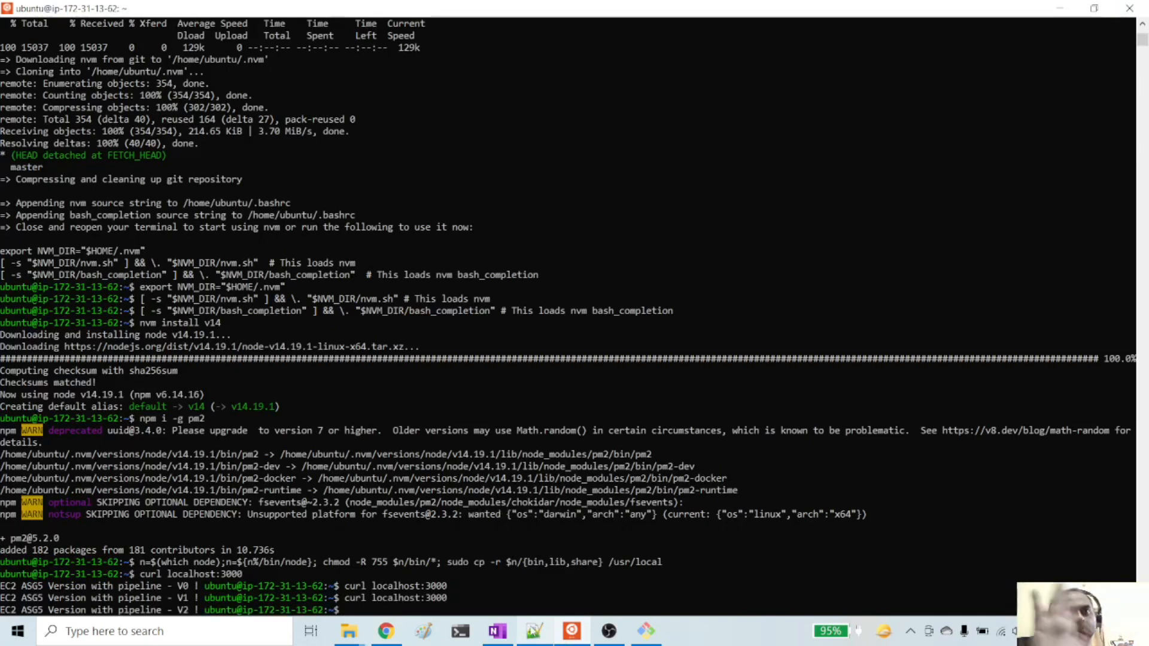
Switch back to the browser and return to the newest deployment's lifecycle events in CodeDeploy.
key("alt+Tab")
key("alt+Tab")
key("alt+Tab")
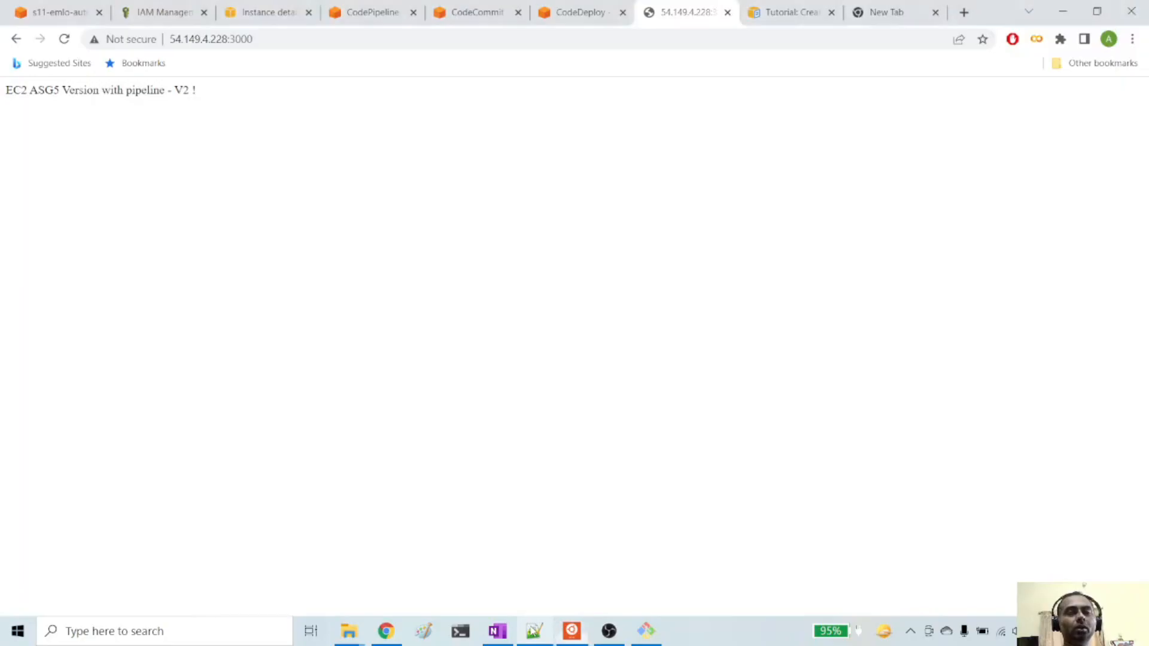
mouse_move(609, 636)
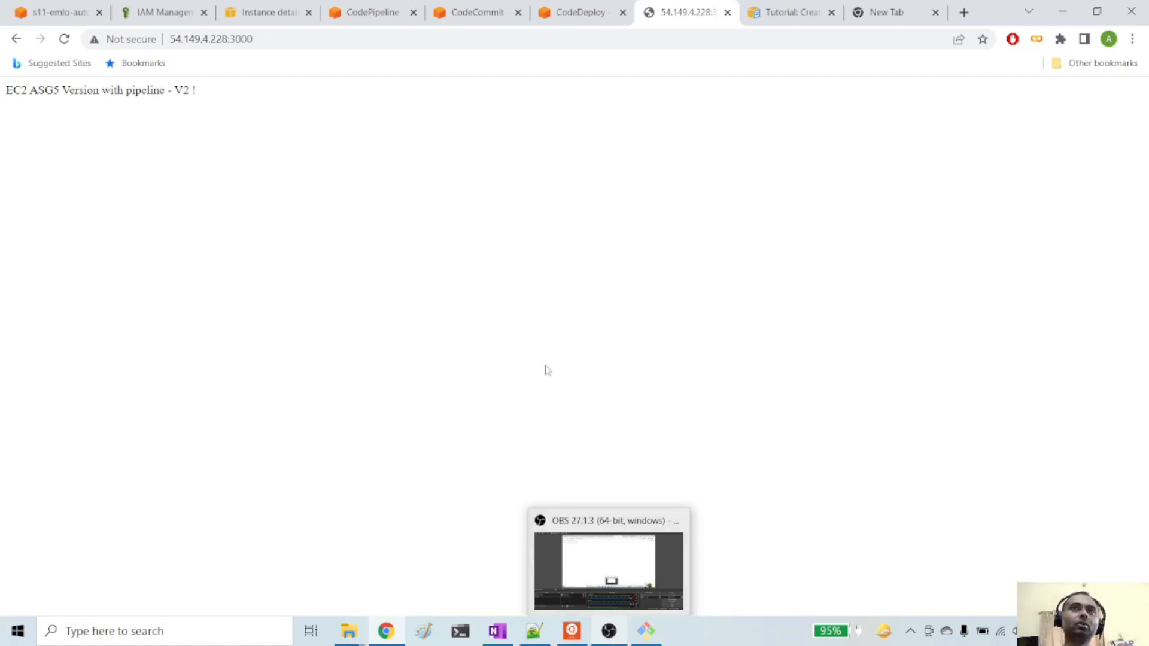
left_click(574, 12)
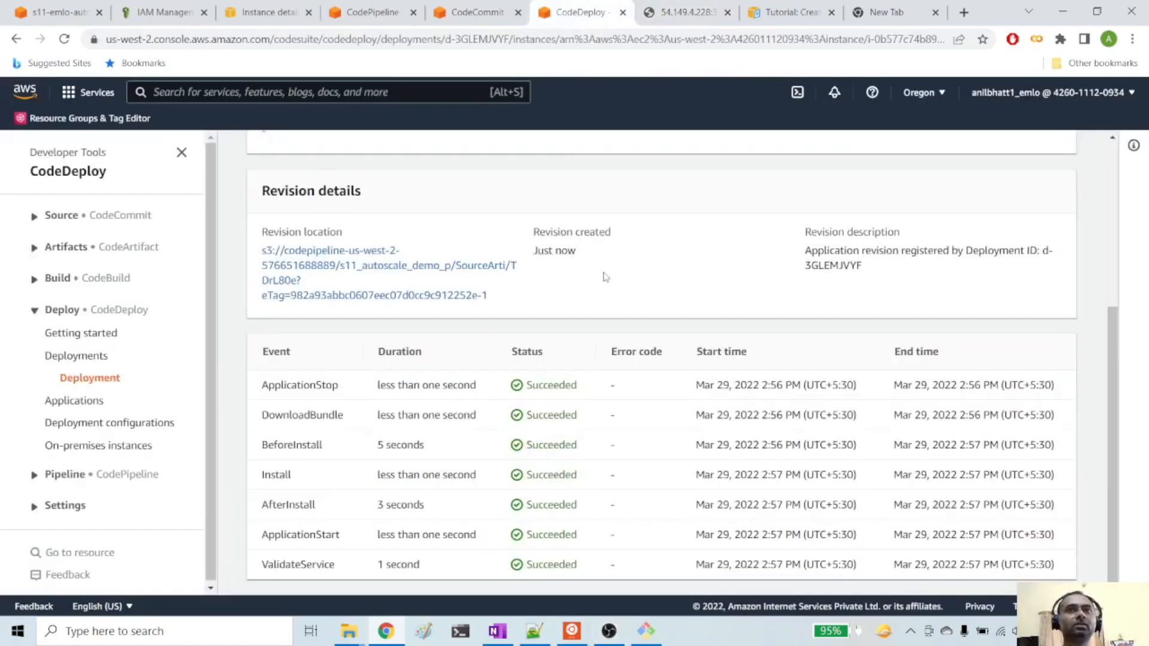